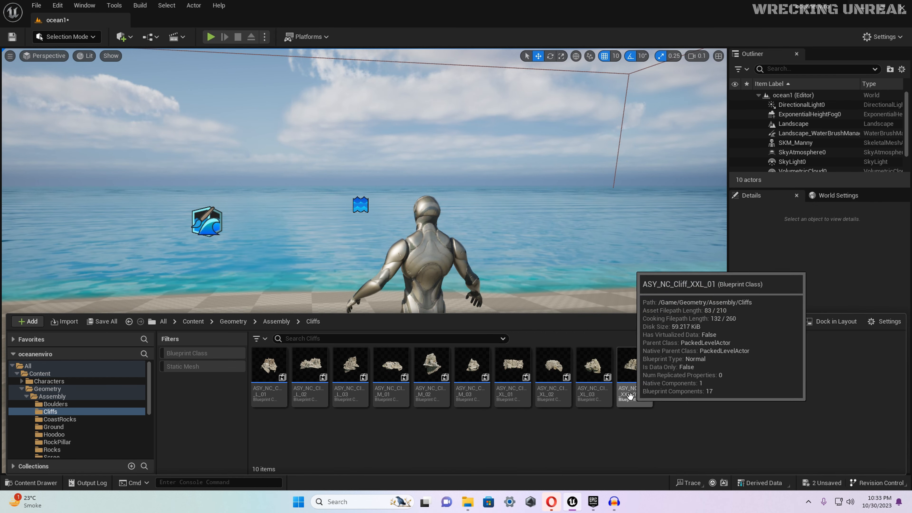
Place the ASY_NC_Cliff_XXL_01 assembly in the level and move it along the ground at the shoreline
left_click_drag(630, 396, 586, 289)
key("s")
scroll(586, 289, "up", 7)
right_click_drag(586, 289, 619, 261)
right_click_drag(463, 276, 566, 285)
key("a")
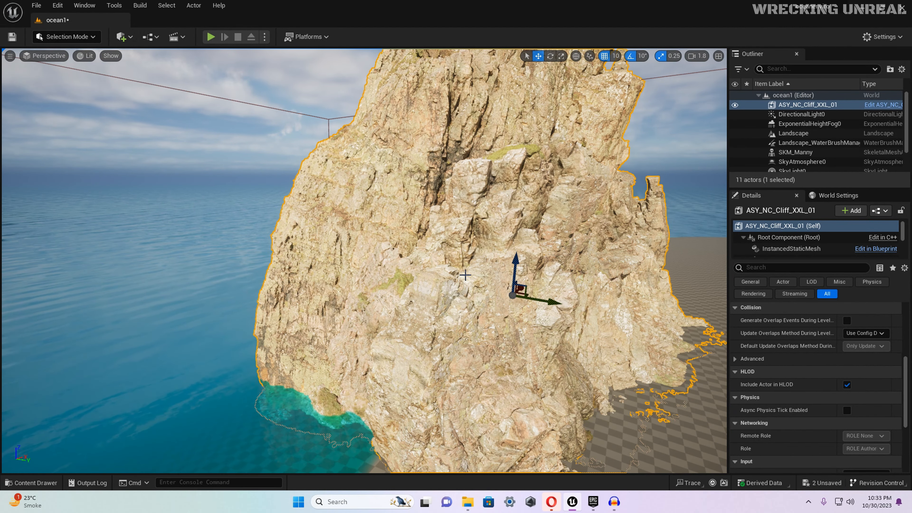
key("s")
key("d")
right_click_drag(464, 276, 464, 275)
key("w")
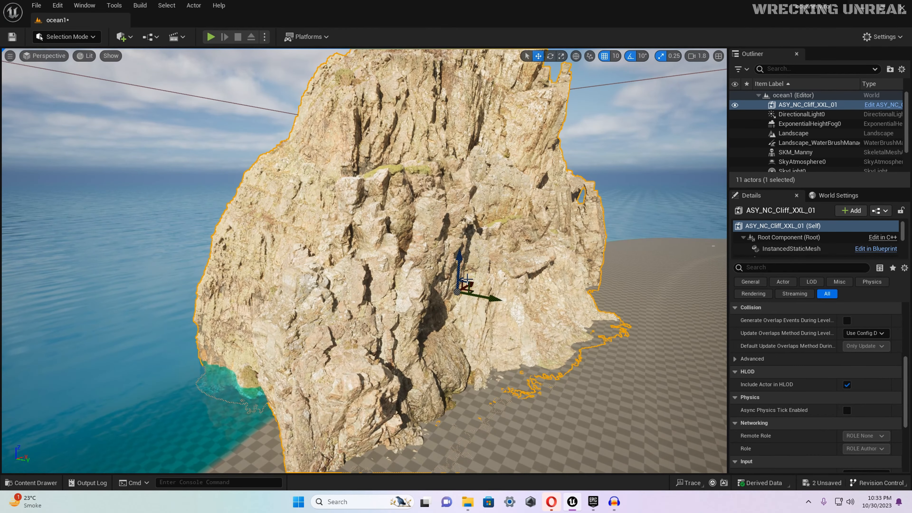
left_click_drag(492, 297, 414, 265)
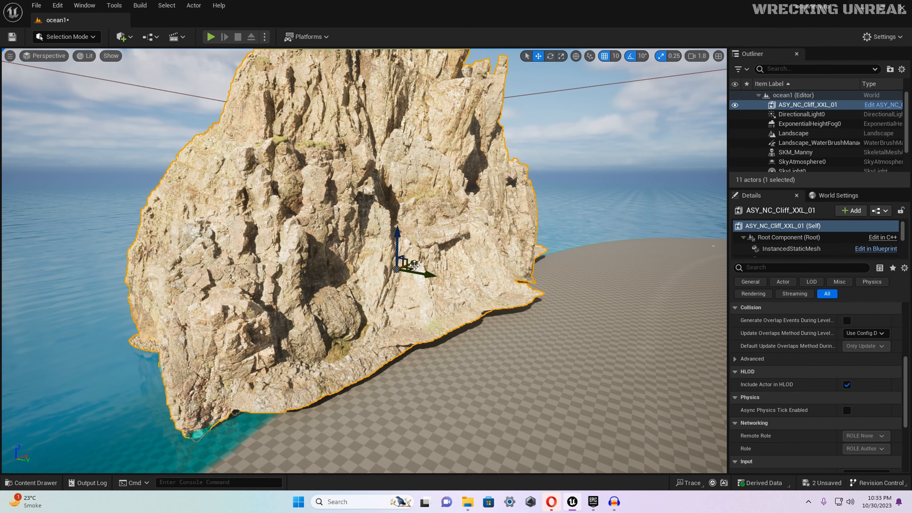
Reorient the XXL cliff so its broad face lines the shore and scale it down uniformly
key("e")
mouse_move(413, 267)
left_mouse_down()
mouse_move(359, 270)
mouse_move(466, 273)
mouse_move(405, 266)
mouse_move(427, 270)
mouse_move(403, 283)
left_mouse_up()
key("r")
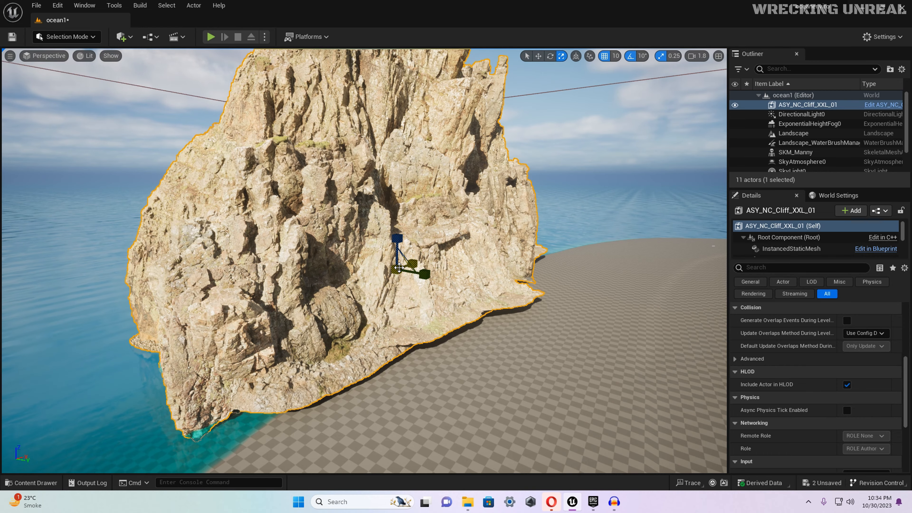
mouse_move(399, 268)
left_mouse_down()
mouse_move(431, 262)
mouse_move(416, 265)
left_mouse_up()
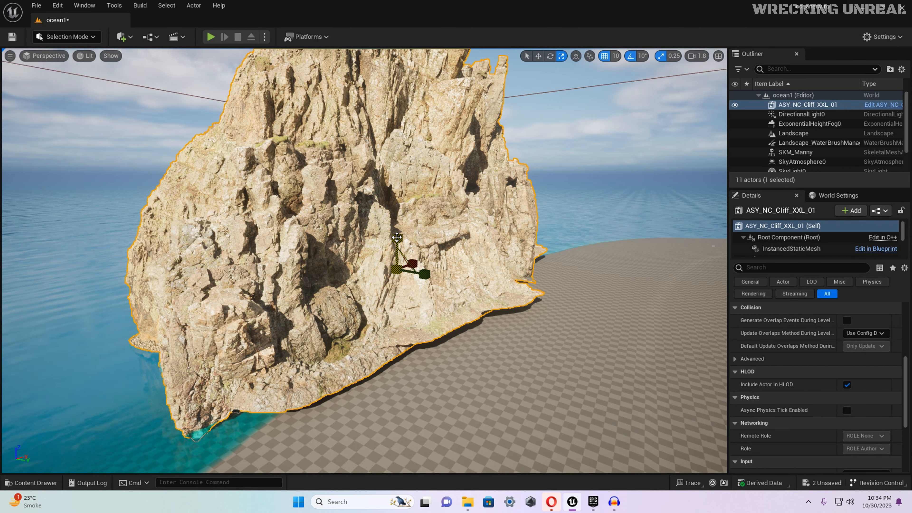
left_click_drag(415, 265, 569, 248)
key("w")
key("e")
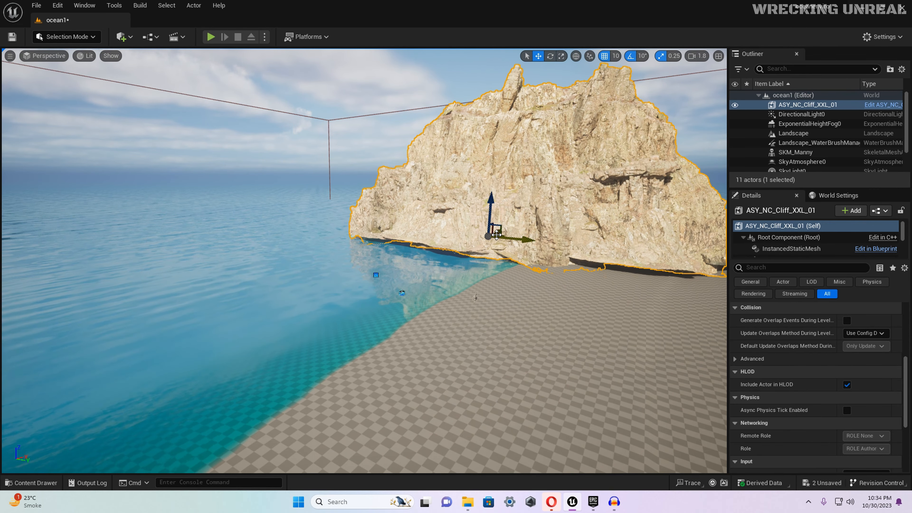
key("r")
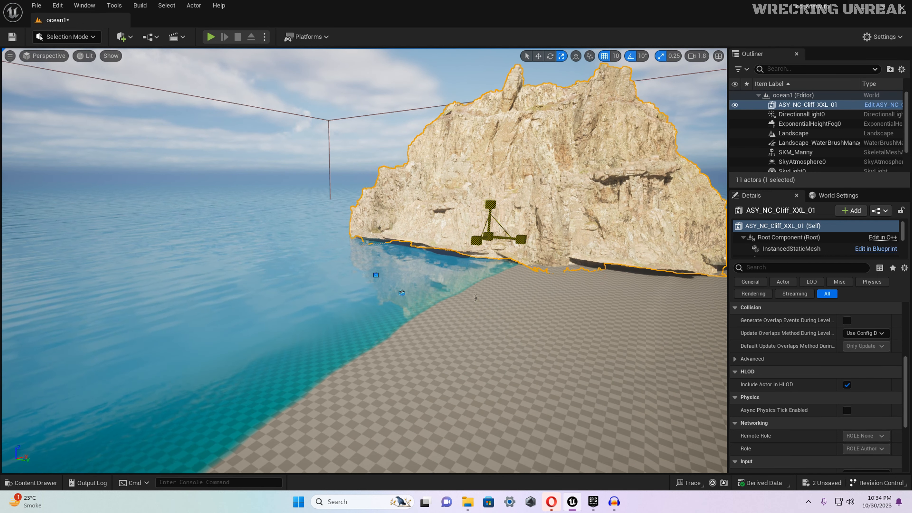
left_click_drag(489, 236, 471, 254)
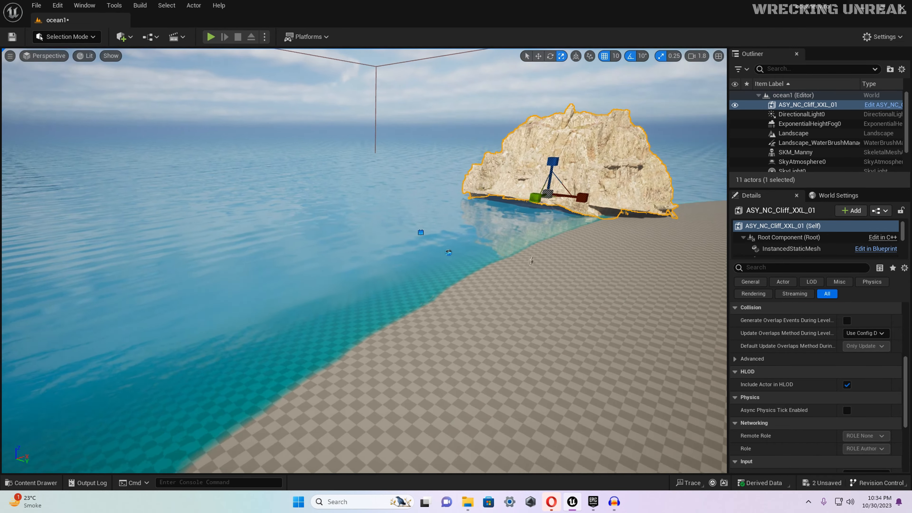
Move the XXL cliff along the shore and lower it so its base sinks into the water
key("w")
right_click_drag(499, 236, 499, 236)
key("w")
left_click_drag(640, 199, 532, 213)
left_click_drag(506, 175, 507, 187)
right_click_drag(506, 187, 506, 187)
right_click_drag(439, 236, 439, 236)
left_click_drag(438, 236, 432, 236)
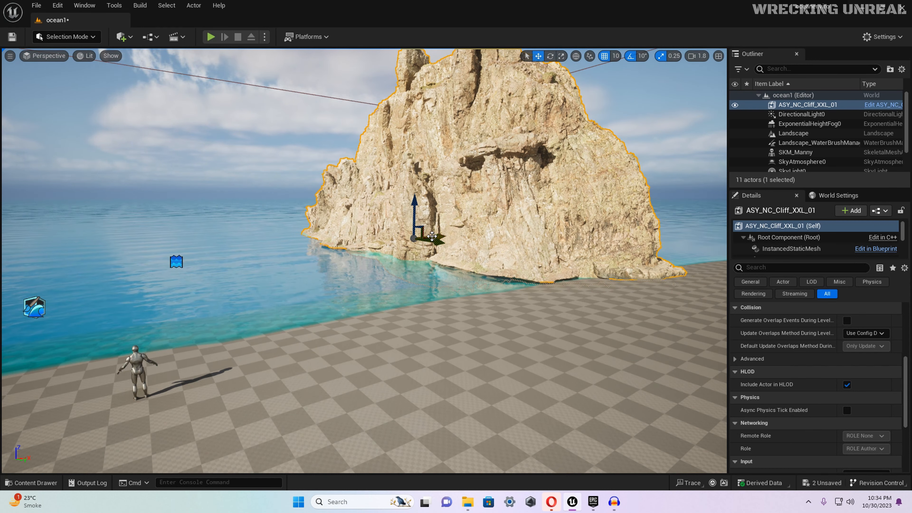
Turn off rotation snapping and rotate the XXL cliff freely about its vertical axis
key("e")
key("r")
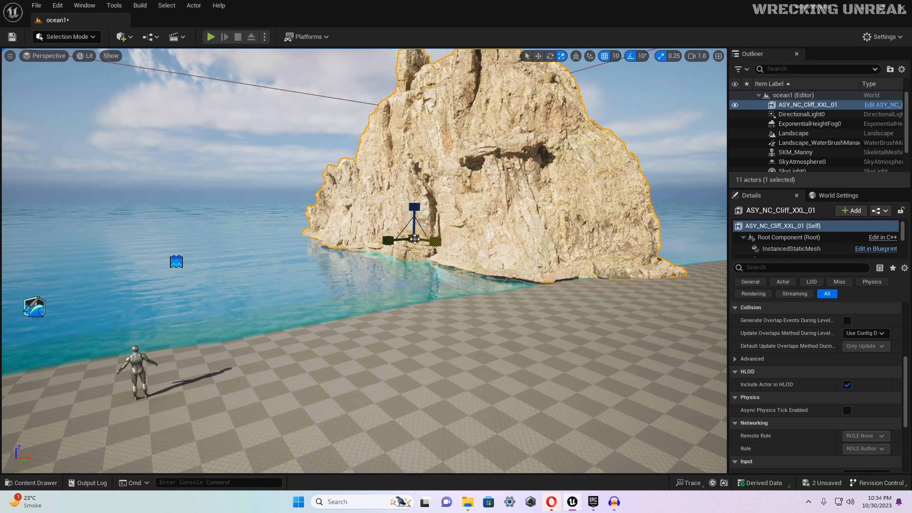
left_click(632, 56)
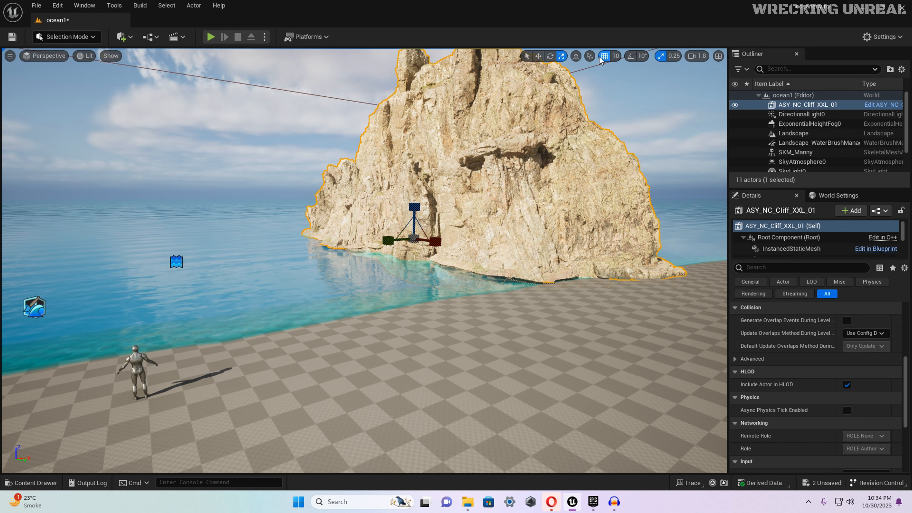
right_click_drag(541, 279, 540, 279)
mouse_move(528, 281)
left_mouse_down()
mouse_move(528, 306)
mouse_move(528, 281)
left_mouse_up()
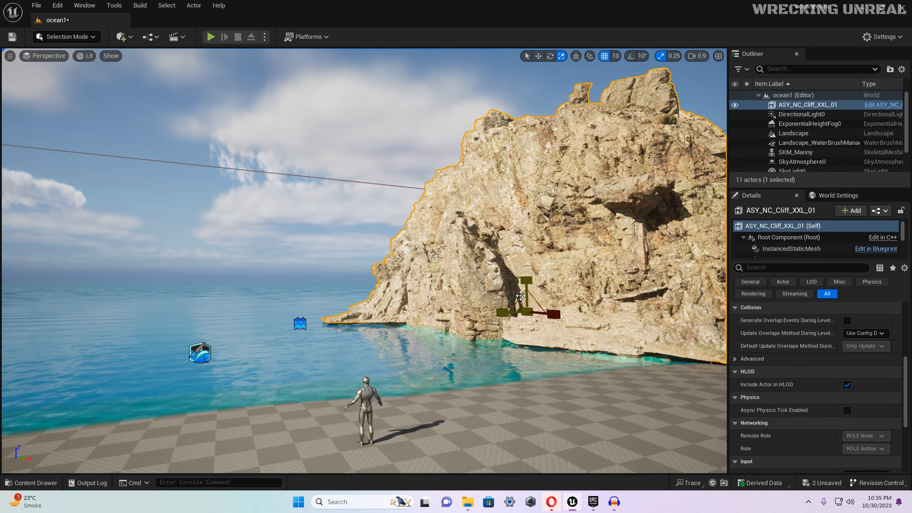
key("e")
mouse_move(519, 317)
left_mouse_down()
mouse_move(471, 316)
mouse_move(517, 315)
left_mouse_up()
Move the XXL cliff farther out into the water, away from the mannequin
key("w")
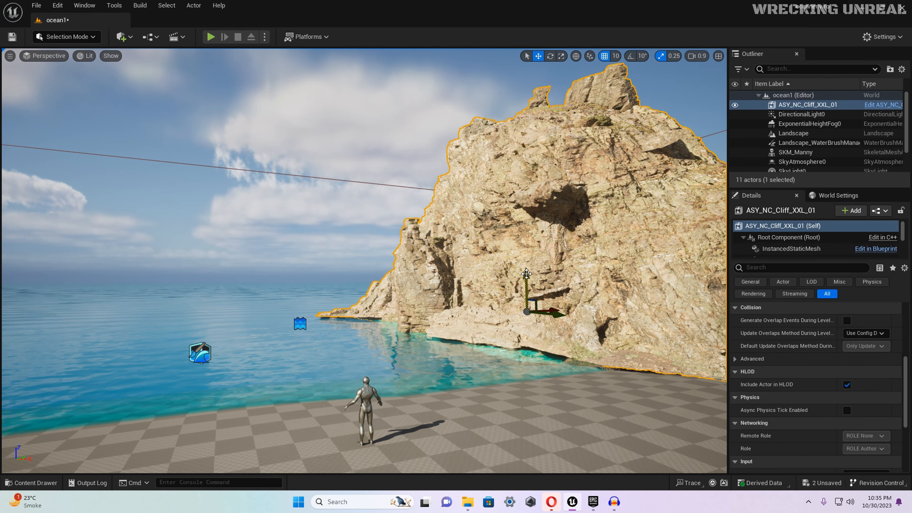
left_click_drag(526, 274, 524, 328)
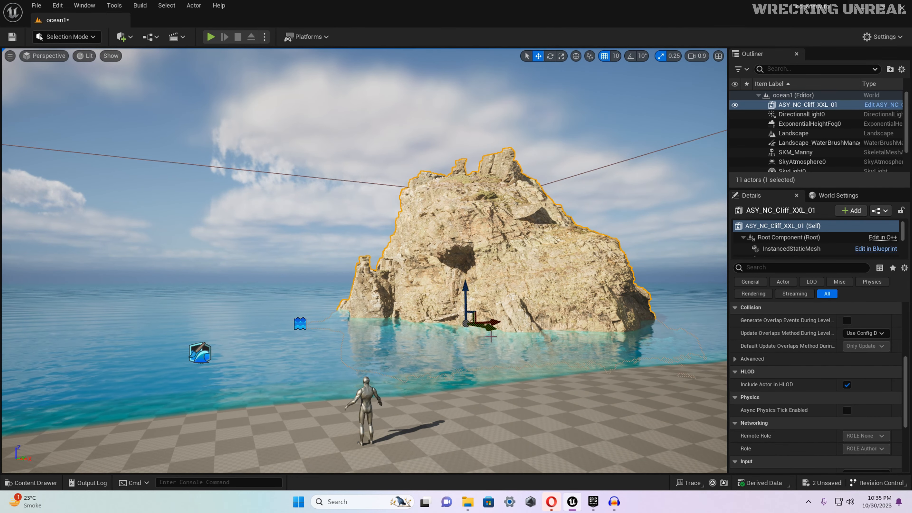
mouse_move(495, 340)
right_mouse_down()
mouse_move(517, 337)
mouse_move(485, 361)
mouse_move(495, 340)
right_mouse_up()
key("w")
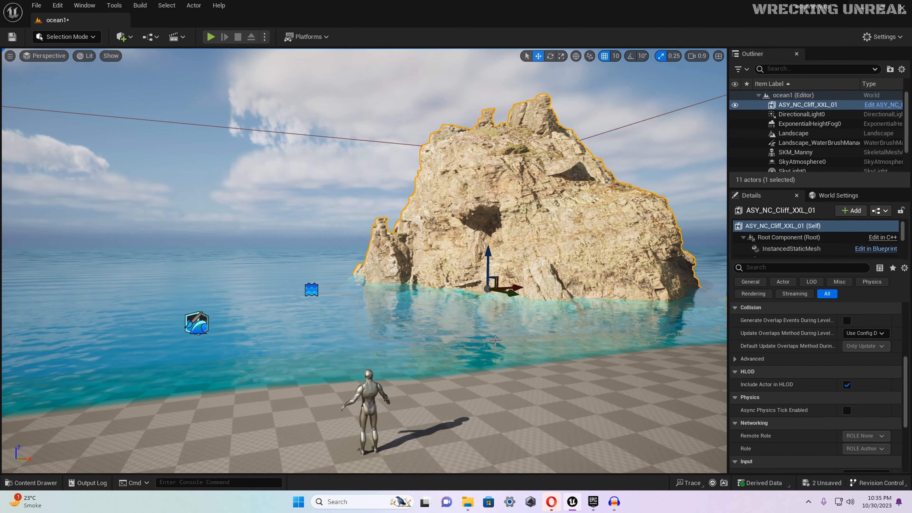
Rotate the XXL cliff about its vertical axis until its broad, steep rock face points toward the beach
key("e")
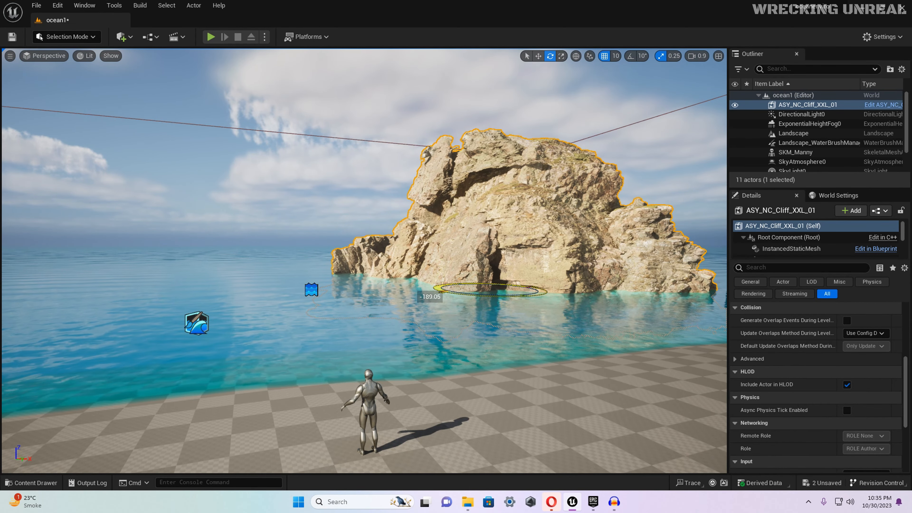
mouse_move(467, 293)
left_mouse_down()
mouse_move(560, 291)
mouse_move(484, 297)
left_mouse_up()
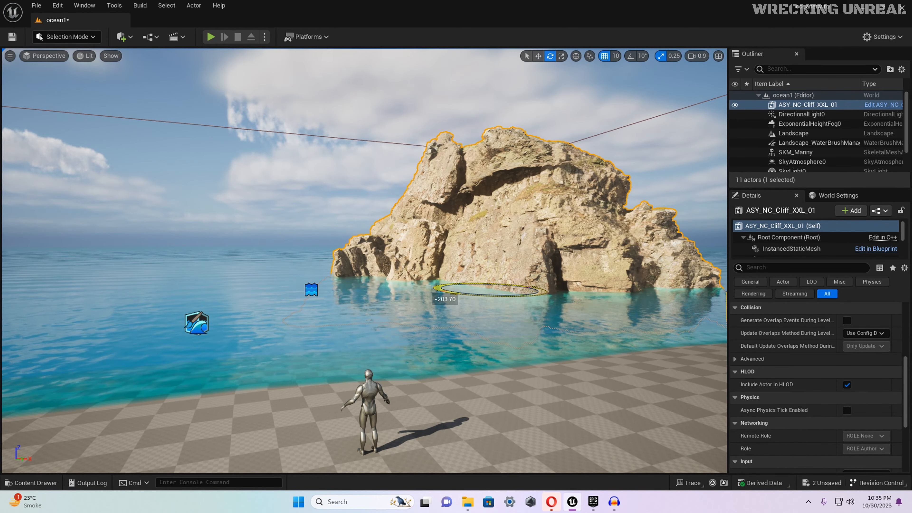
mouse_move(517, 298)
left_mouse_down()
mouse_move(555, 292)
mouse_move(507, 287)
left_mouse_up()
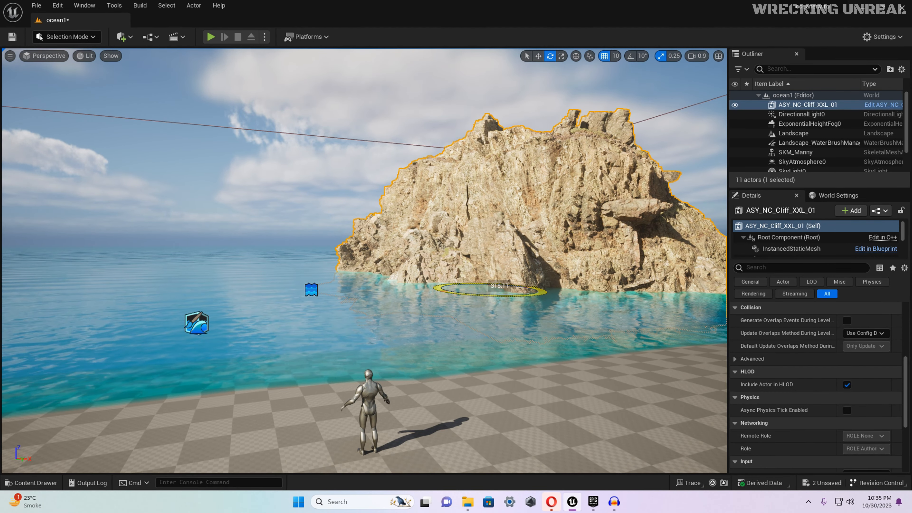
right_click(460, 301)
key("Escape")
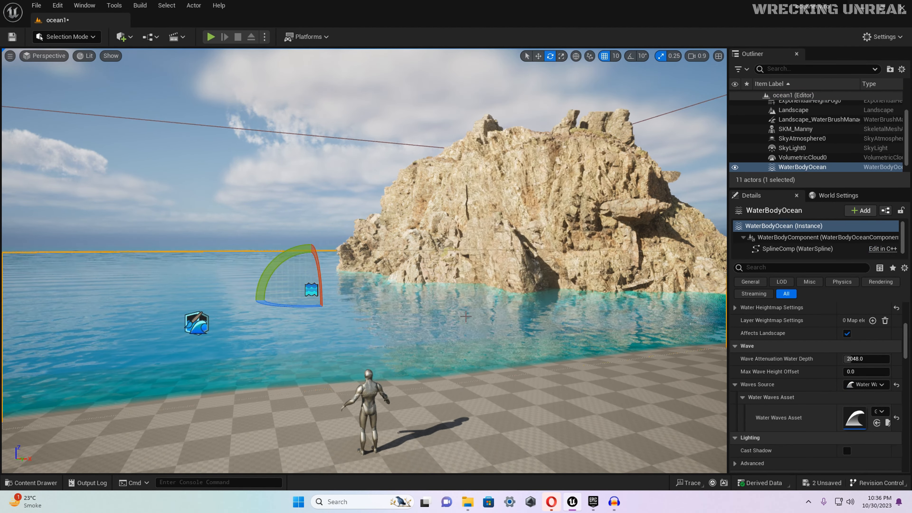
left_click(473, 248)
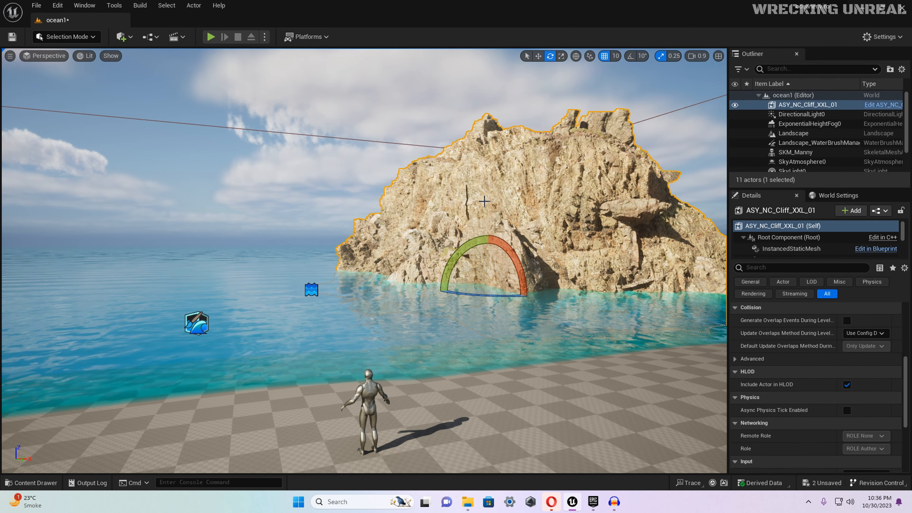
Shift the XXL cliff slightly sideways toward the open ocean
key("w")
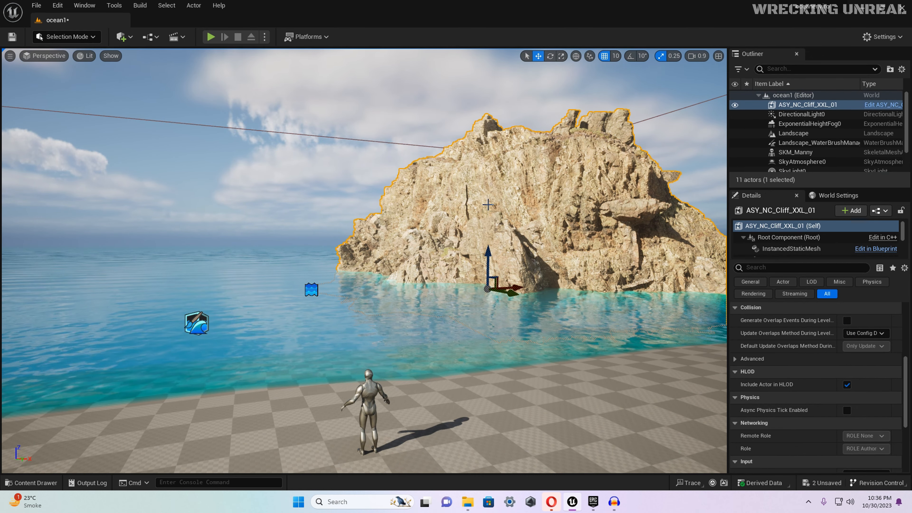
key("a")
right_click_drag(487, 205, 498, 208)
key("s")
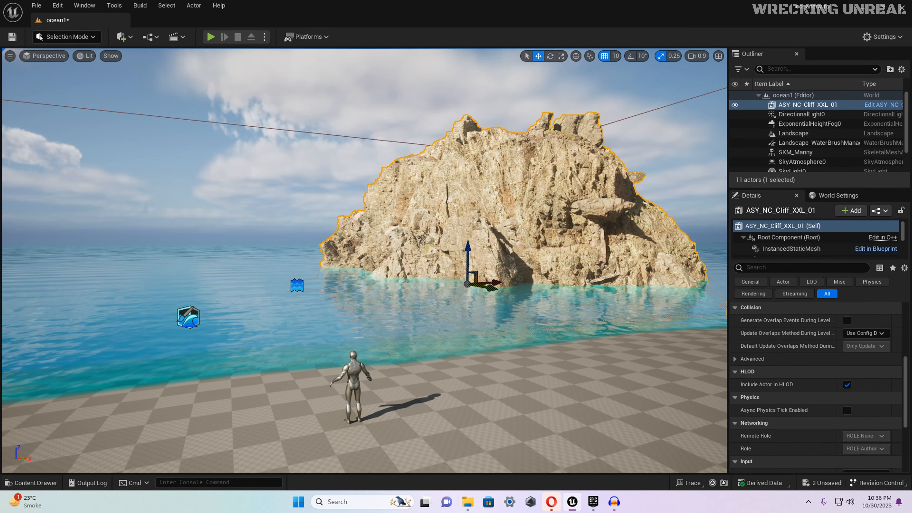
left_click_drag(492, 287, 486, 286)
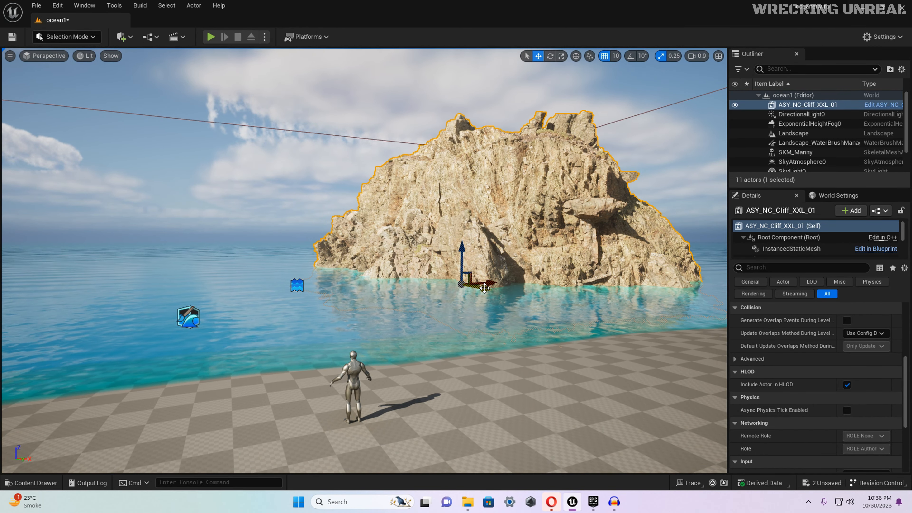
Duplicate the XXL cliff beside the original and rotate the copy so a different rock face shows toward the beach
left_click_drag(484, 288, 615, 308, "alt")
key("s")
right_click_drag(552, 316, 570, 317)
key("e")
left_click_drag(527, 306, 575, 298)
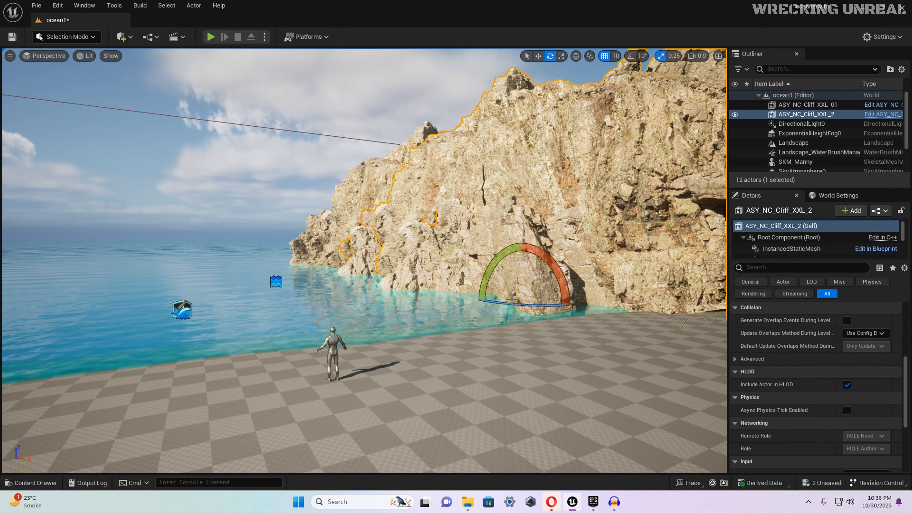
left_click_drag(513, 302, 492, 290)
key("w")
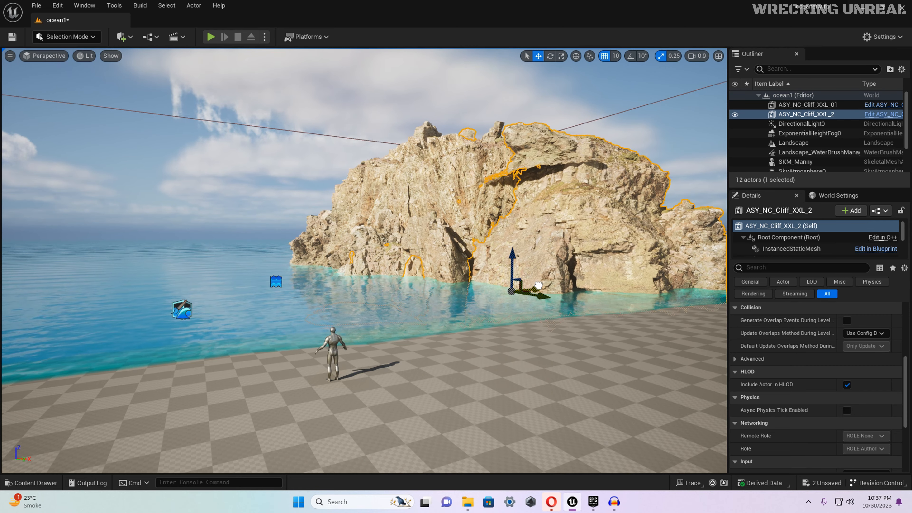
Place the ASY_NC_Cliff_L_01 assembly in the shallow water in front of the two large cliffs
left_click(551, 347)
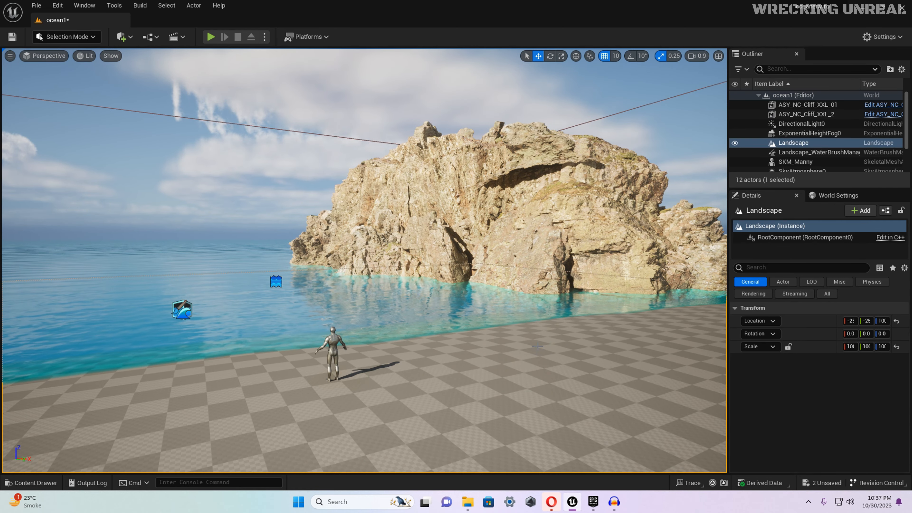
right_click_drag(551, 348, 518, 323)
key("d")
key("w")
key("s")
key("w")
key("d")
key("s")
key("a")
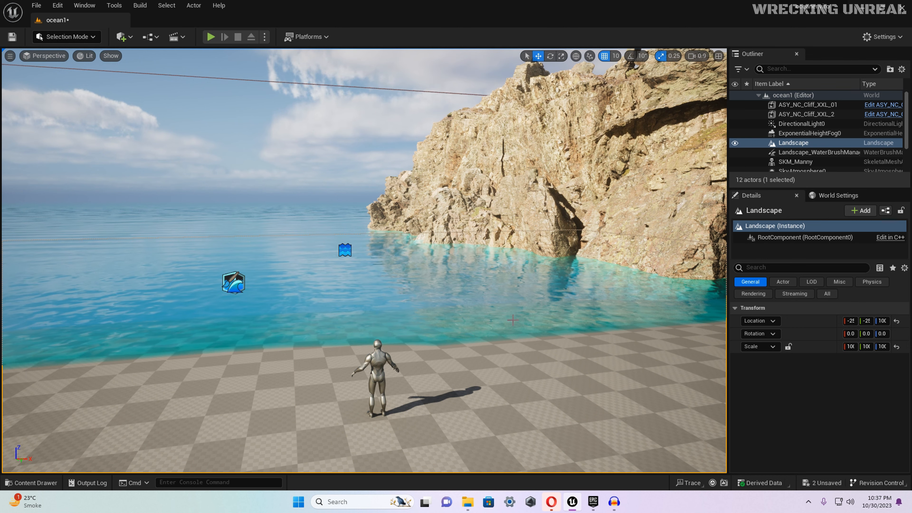
key("ctrl+space")
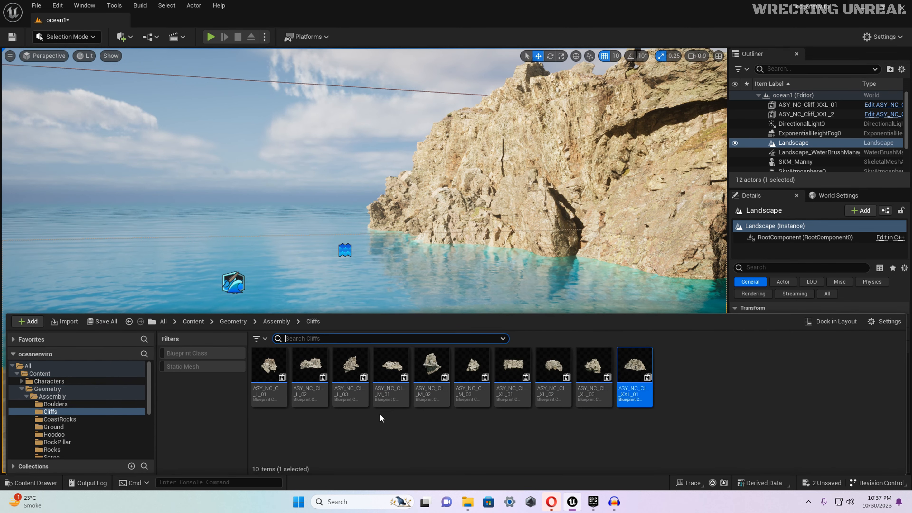
left_click_drag(269, 397, 608, 283)
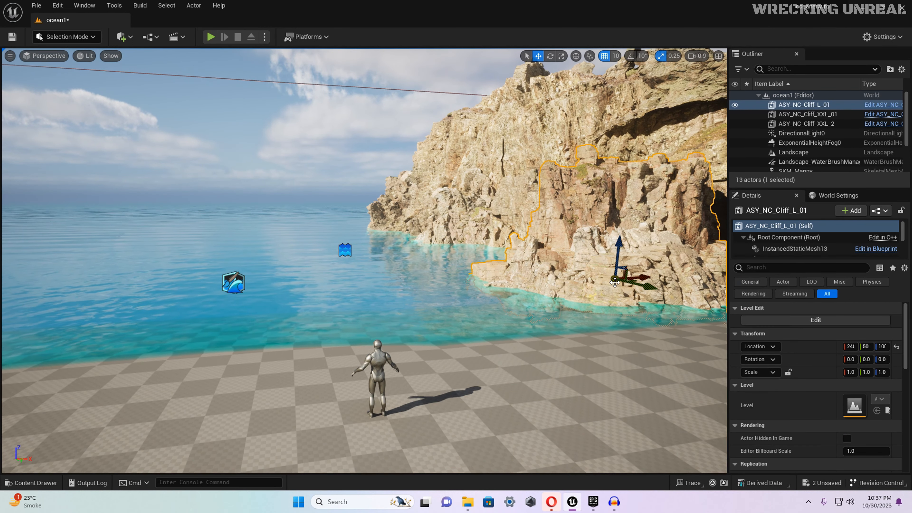
Move the Cliff_L_01 piece sideways along the base of the large cliffs, away from the open ocean
key("e")
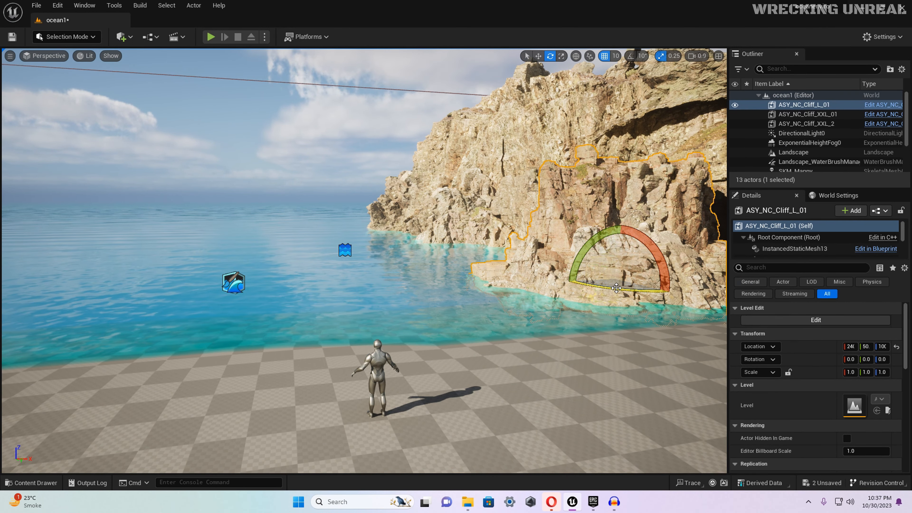
right_click(589, 302)
left_click(570, 301)
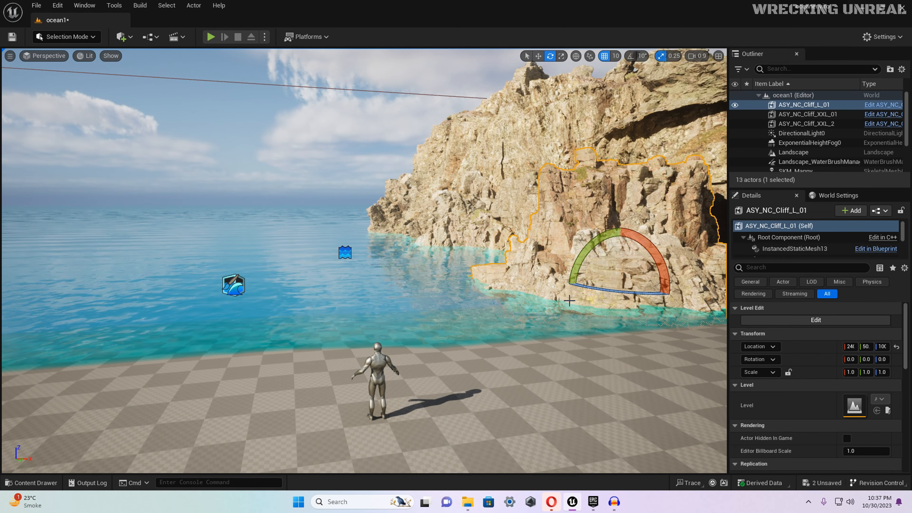
key("w")
middle_click_drag(587, 293, 508, 272)
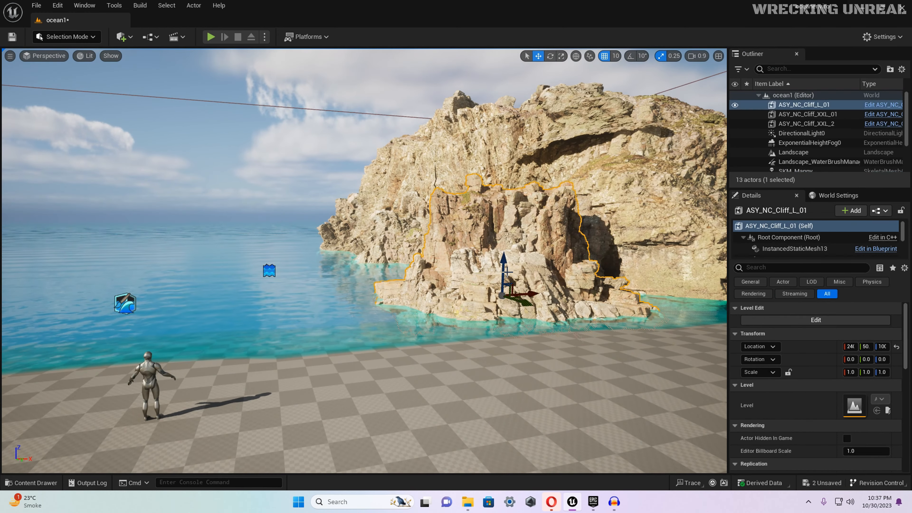
left_click_drag(532, 294, 639, 298)
Rotate the Cliff_L_01 piece about 78° around its vertical axis and push it back against the large cliffs
key("e")
right_click_drag(639, 299, 539, 302)
key("w")
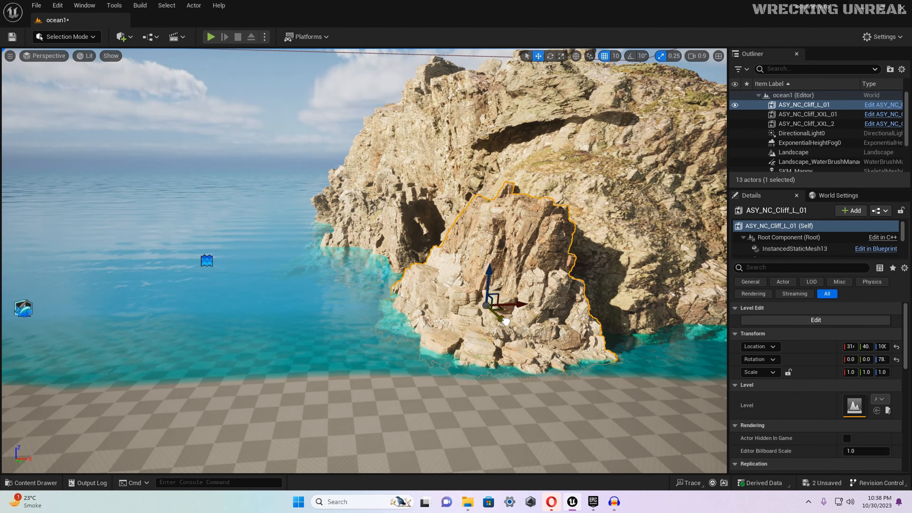
left_click_drag(510, 315, 473, 283)
Place the ASY_NC_Cliff_XL_03 assembly beside the existing cliffs near the shoreline
left_click(416, 382)
right_click_drag(416, 382, 453, 359)
key("ctrl+space")
left_click_drag(593, 367, 485, 276)
Rotate the Cliff_XL_03 piece about 50°, scale it down uniformly and fit it against the neighbouring cliffs
key("e")
key("w")
right_click_drag(484, 277, 427, 282)
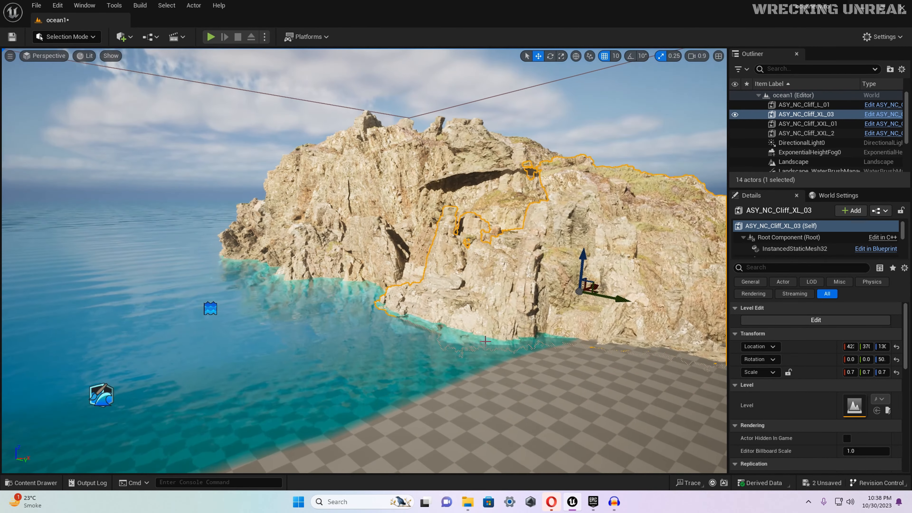
left_click_drag(598, 276, 563, 265)
Add another Cliff_L_01 assembly at the waterline below the large cliffs, rotated about 76° and stretched along its Y axis
left_click(562, 354)
right_click_drag(563, 354, 507, 362)
key("ctrl+space")
left_click_drag(467, 366, 456, 297)
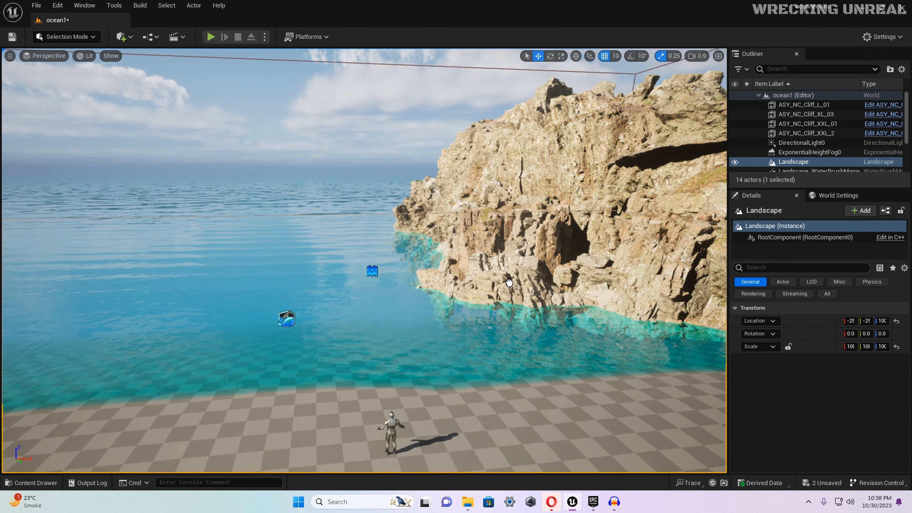
mouse_move(509, 282)
left_mouse_down()
mouse_move(487, 289)
mouse_move(509, 288)
left_mouse_up()
key("e")
key("w")
key("r")
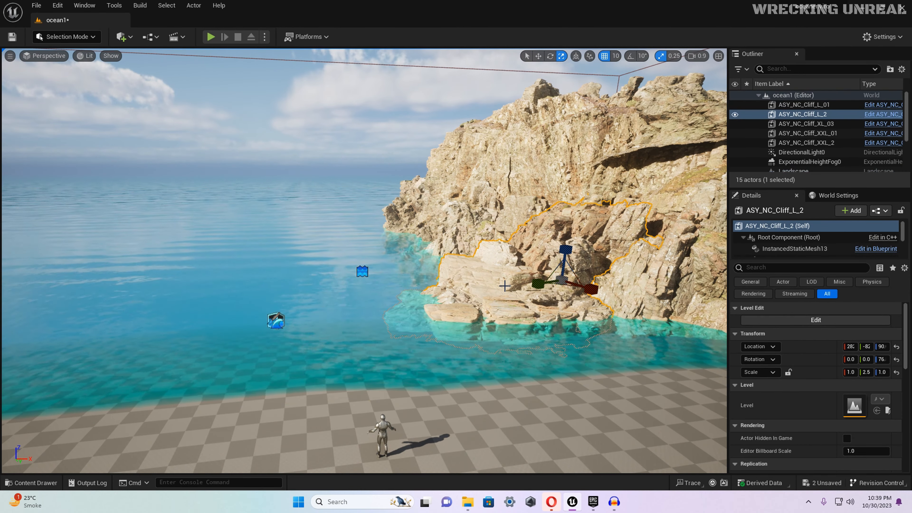
Duplicate the stretched Cliff_L_2 piece farther along the cliff base, toward the open ocean
left_click_drag(591, 293, 438, 230, "alt")
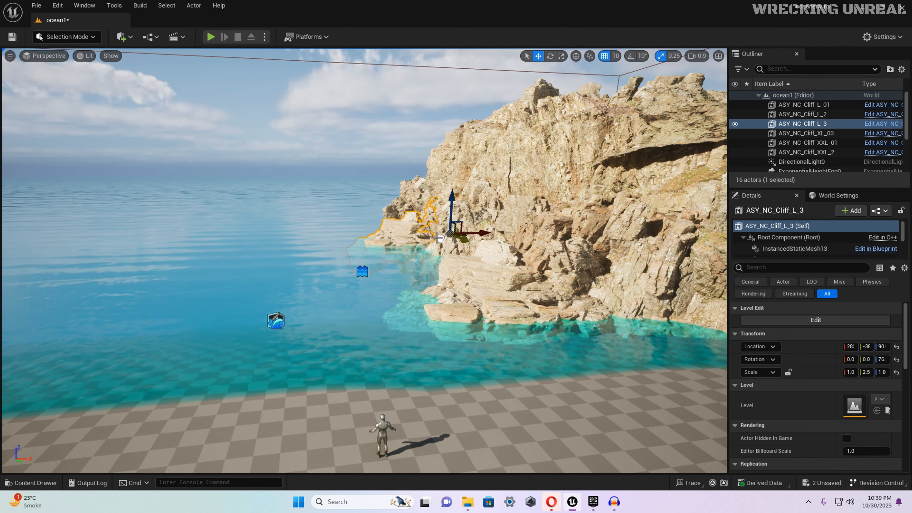
right_click_drag(437, 238, 429, 157)
left_click(429, 157)
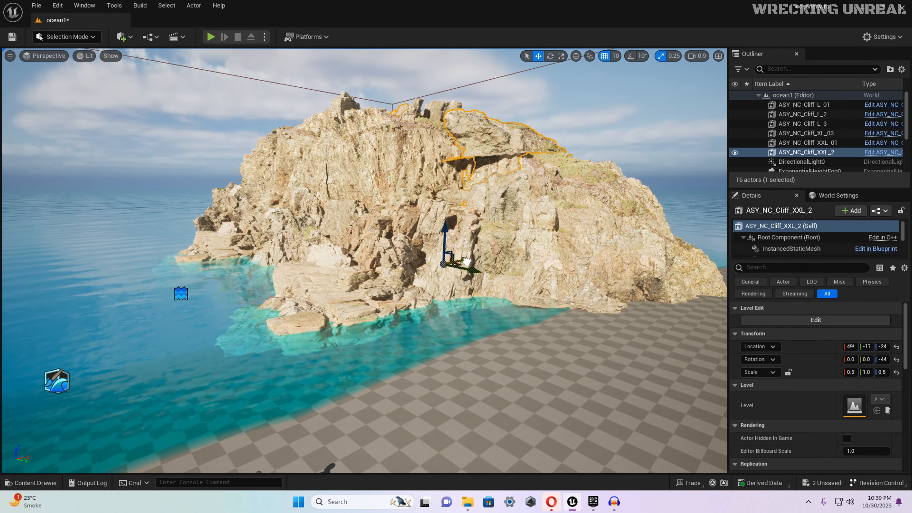
Place the ASY_NC_Cliff_M_01 assembly at the seaward end of the large cliffs
left_click(360, 342)
right_click_drag(359, 341, 280, 330)
key("w")
scroll(324, 324, "up", 3)
key("e")
key("ctrl+space")
left_click_drag(388, 384, 305, 283)
Rotate the Cliff_M_01 piece about 76° around its vertical axis and scale it up uniformly to 6.5
key("r")
key("e")
left_click_drag(299, 316, 256, 318)
key("w")
right_click_drag(273, 316, 345, 266)
key("e")
left_click_drag(401, 230, 424, 304)
key("r")
key("r")
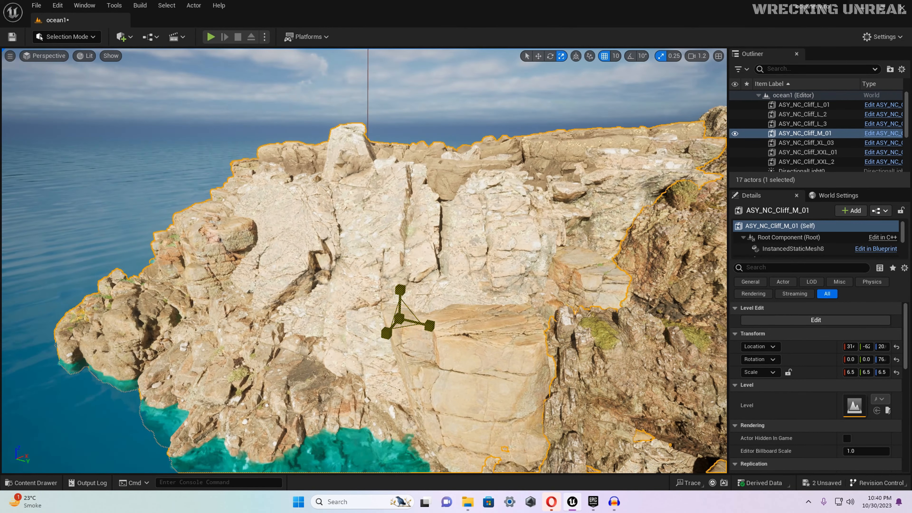
Duplicate the enlarged Cliff_M_01 piece along the cliff face, back toward the shoreline
key("s")
mouse_move(424, 304)
right_mouse_down()
mouse_move(463, 344)
mouse_move(405, 349)
mouse_move(413, 363)
mouse_move(422, 262)
mouse_move(432, 310)
right_mouse_up()
key("w")
key("s")
key("w")
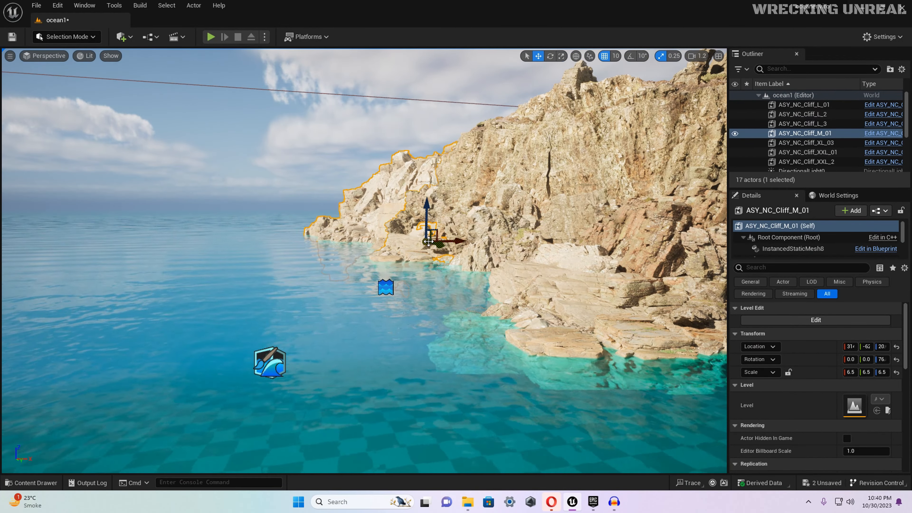
left_click_drag(428, 241, 458, 254, "alt")
key("r")
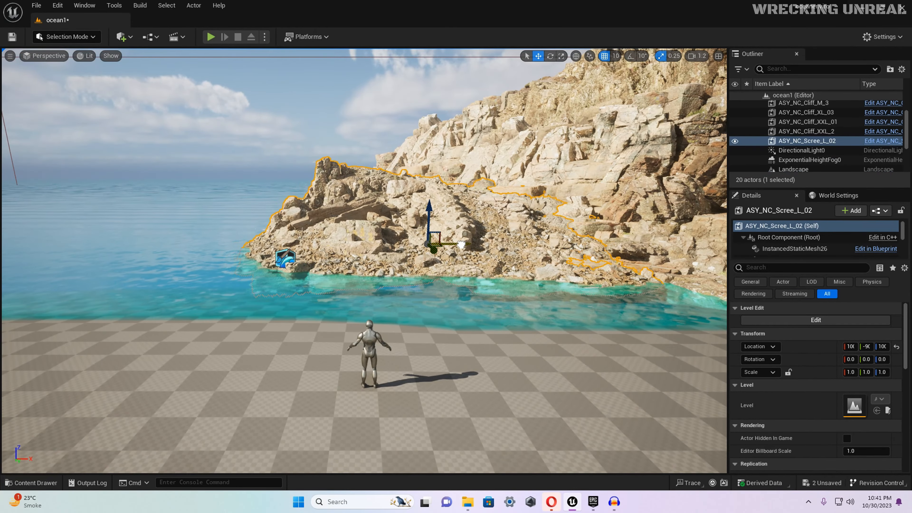
Move the Scree_L_02 assembly against the base of the near cliffs and scale it down uniformly to about 0.7
left_click_drag(461, 244, 496, 245)
left_click_drag(470, 252, 485, 280)
key("r")
key("w")
key("w")
Try the ASY_NC_Rocks_S_01 assembly from the Rocks folder beside the cliffs, then delete it
mouse_move(368, 231)
right_mouse_down()
mouse_move(368, 216)
mouse_move(368, 231)
right_mouse_up()
key("ctrl+space")
left_click(277, 322)
double_click(512, 372)
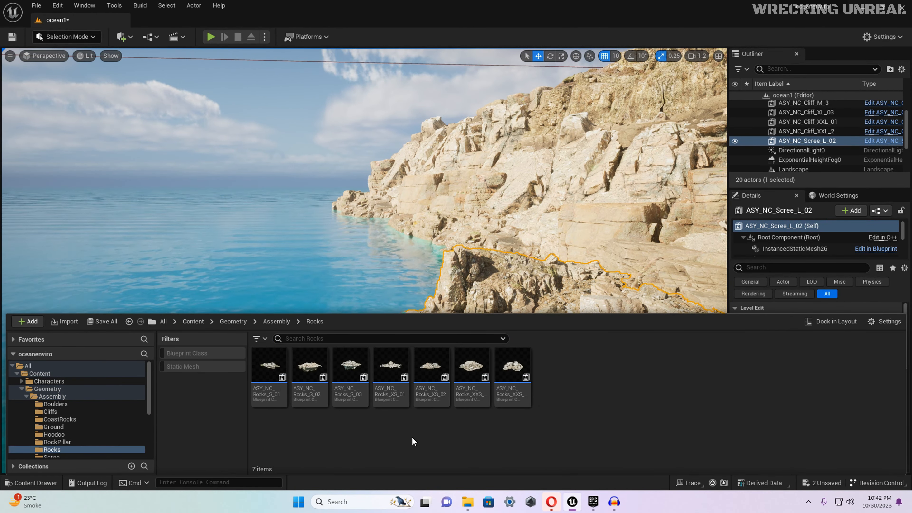
left_click_drag(270, 370, 354, 331)
key("Delete")
Place unscaled ASY_NC_Cliff_M_01 pieces from the Cliffs folder along the waterline beyond the scree
key("ctrl+space")
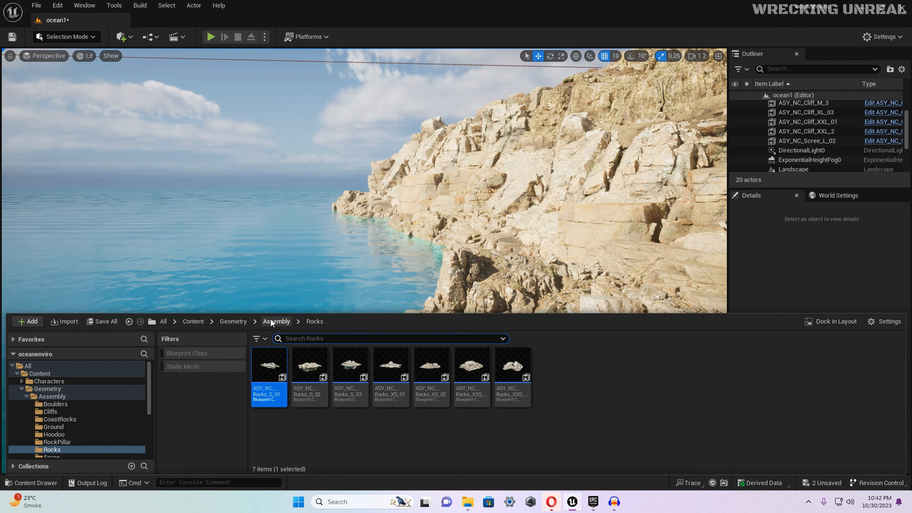
double_click(311, 375)
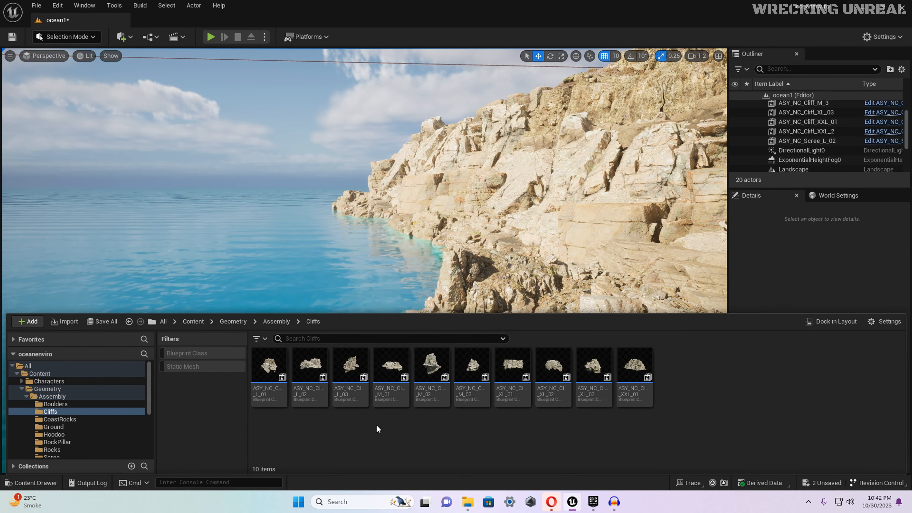
left_click_drag(391, 374, 405, 222)
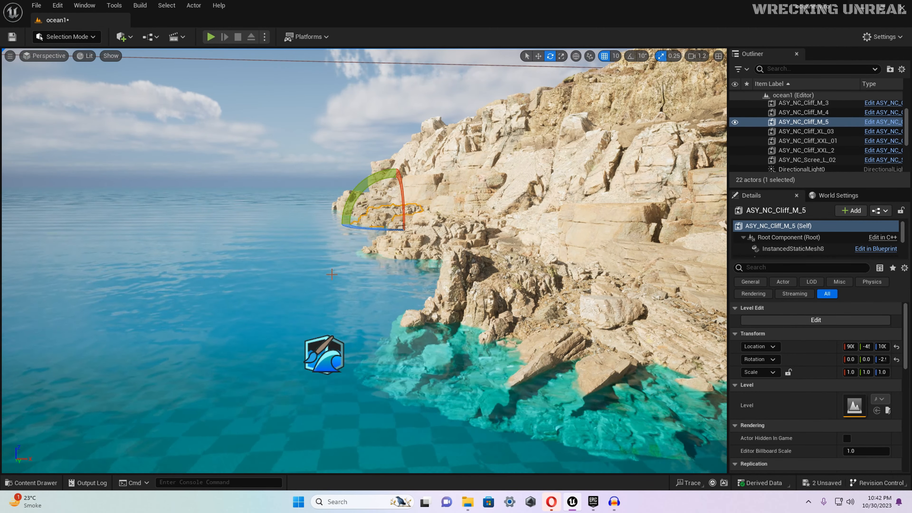
left_click(332, 274)
mouse_move(332, 274)
right_mouse_down()
mouse_move(363, 271)
mouse_move(338, 291)
mouse_move(424, 309)
mouse_move(338, 270)
right_mouse_up()
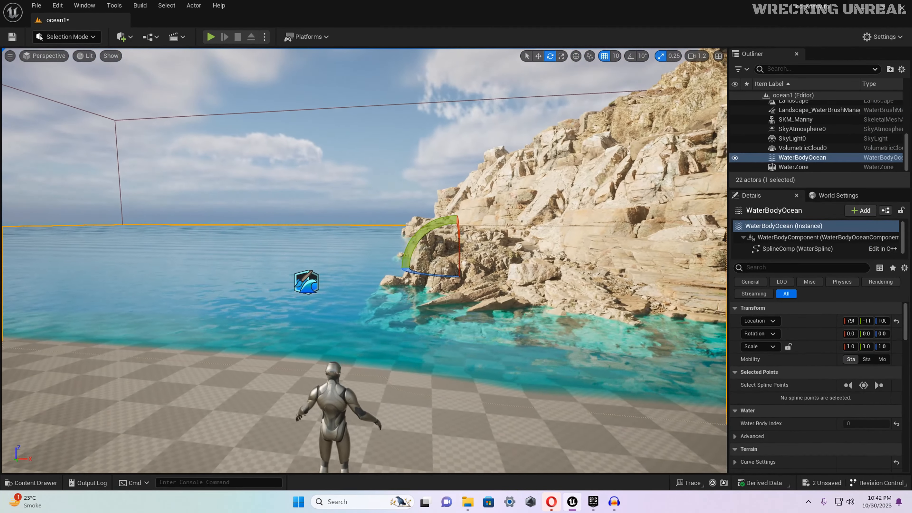
Place the ASY_NC_Cliff_XL_01 assembly in the open water off the seaward end of the cliffs
left_click(559, 311)
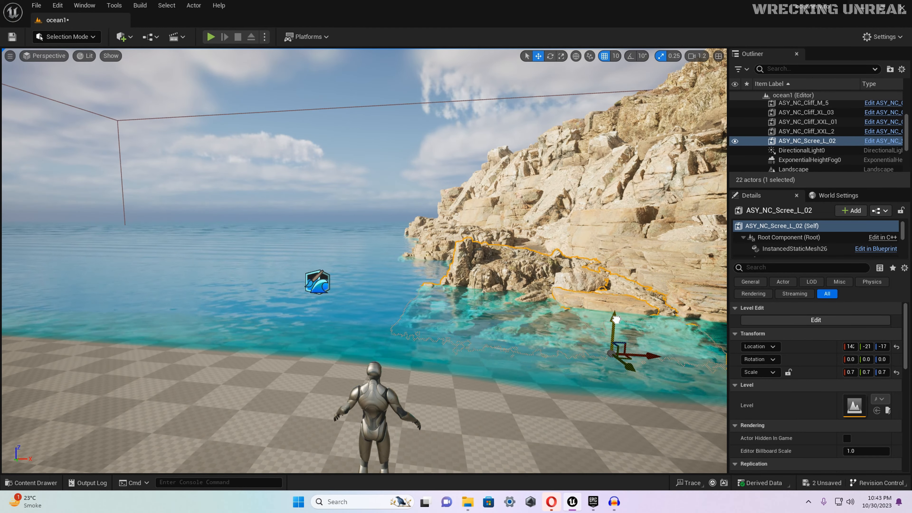
right_click_drag(616, 320, 643, 277)
key("w")
scroll(620, 296, "up", 3)
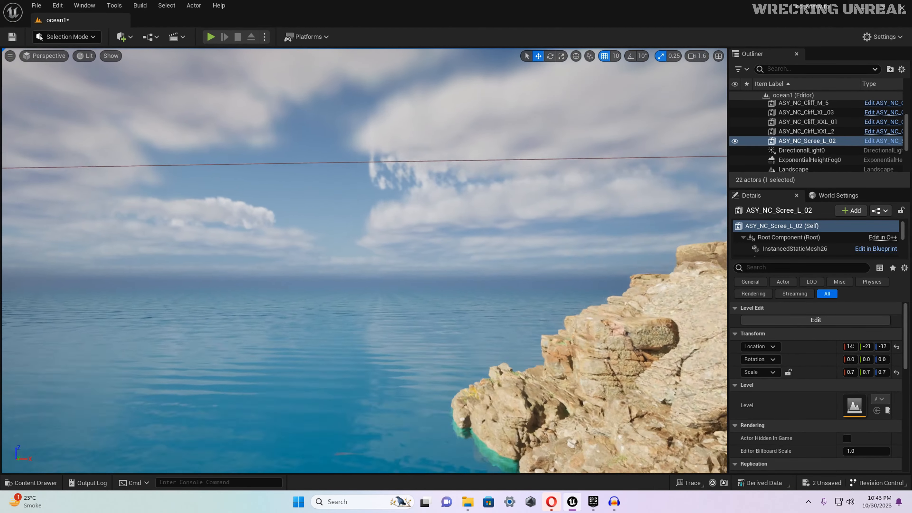
key("ctrl+space")
left_click_drag(512, 370, 358, 348)
key("ctrl+space")
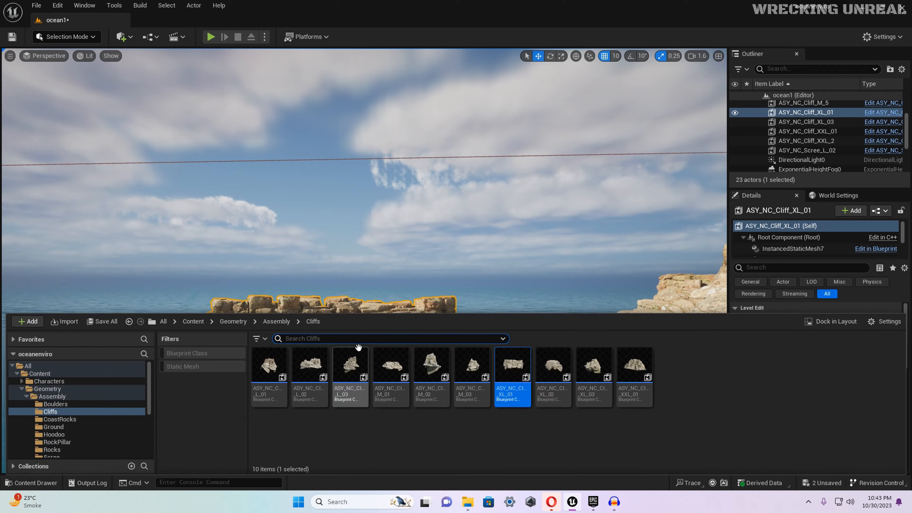
Rotate the offshore Cliff_XL_01 piece to about 7° and enlarge it uniformly to about 1.2
key("ctrl+space")
key("f")
key("e")
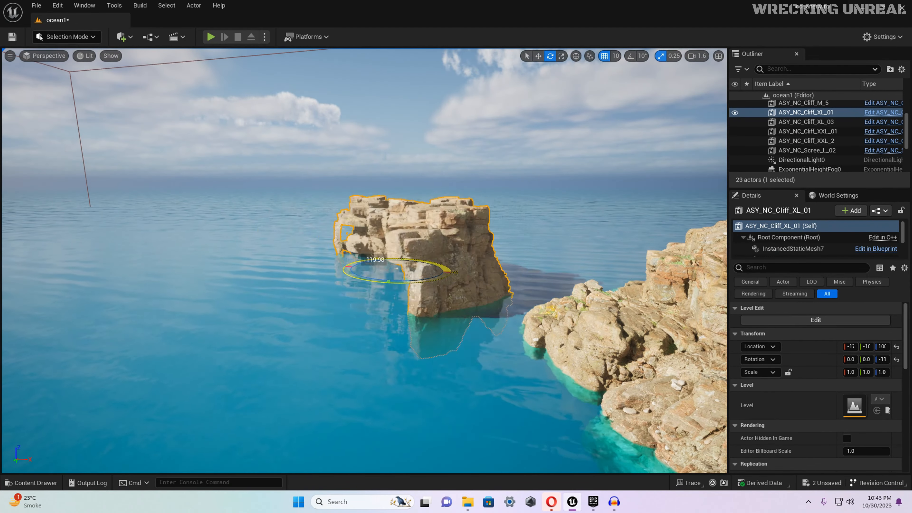
left_click_drag(402, 273, 401, 271)
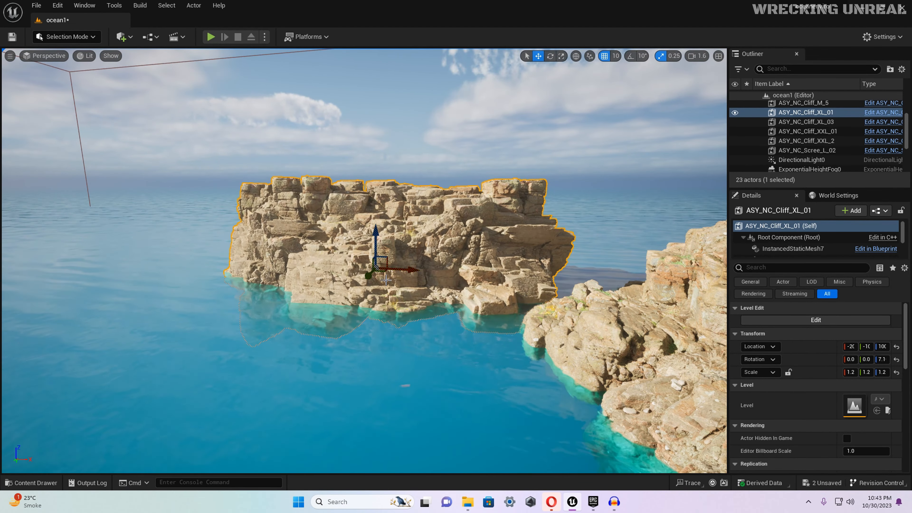
key("w")
right_click_drag(438, 253, 206, 212)
Scale the Cliff_XXL_3 assembly on the opposite side down uniformly to 0.5 and rotate it to about -92°
key("e")
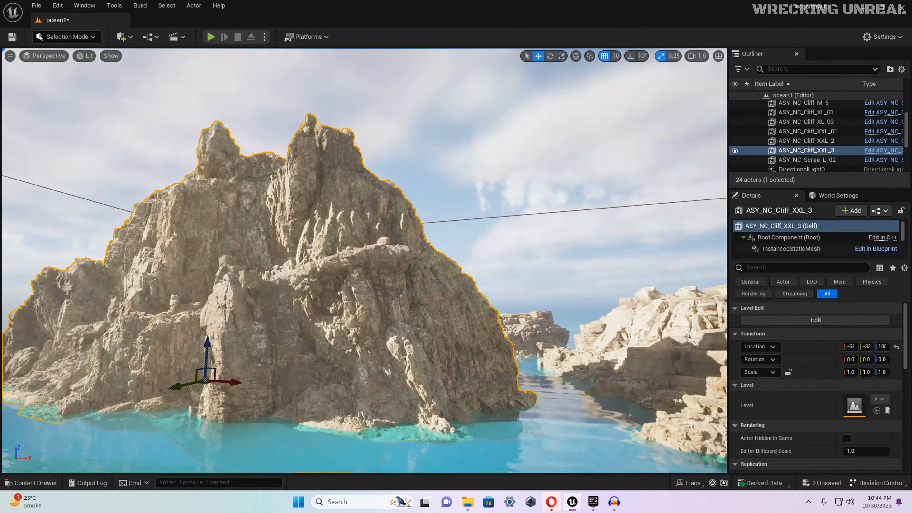
key("r")
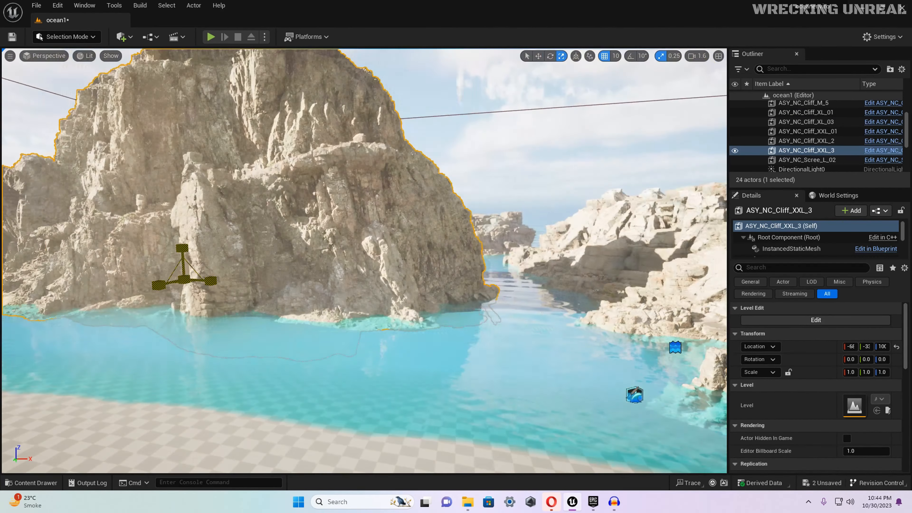
left_click_drag(184, 279, 176, 275)
key("e")
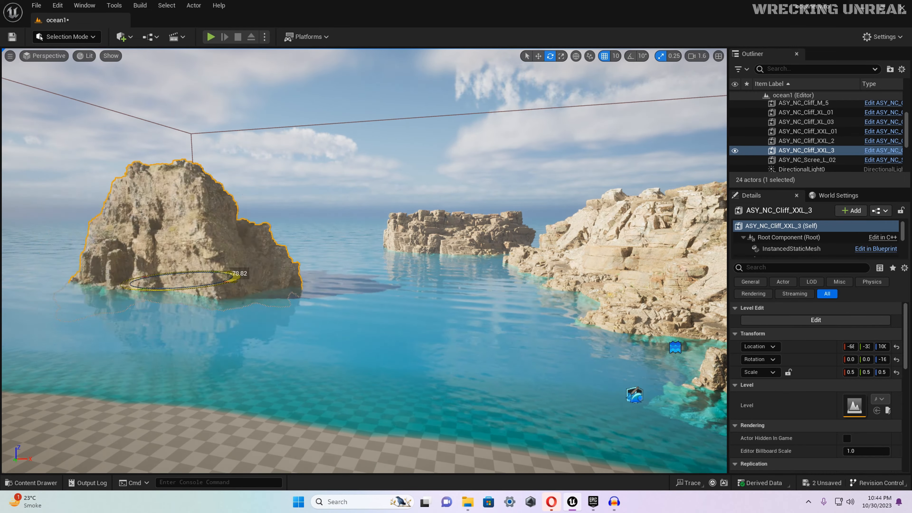
left_click_drag(235, 277, 183, 281)
key("w")
right_click_drag(183, 281, 183, 265)
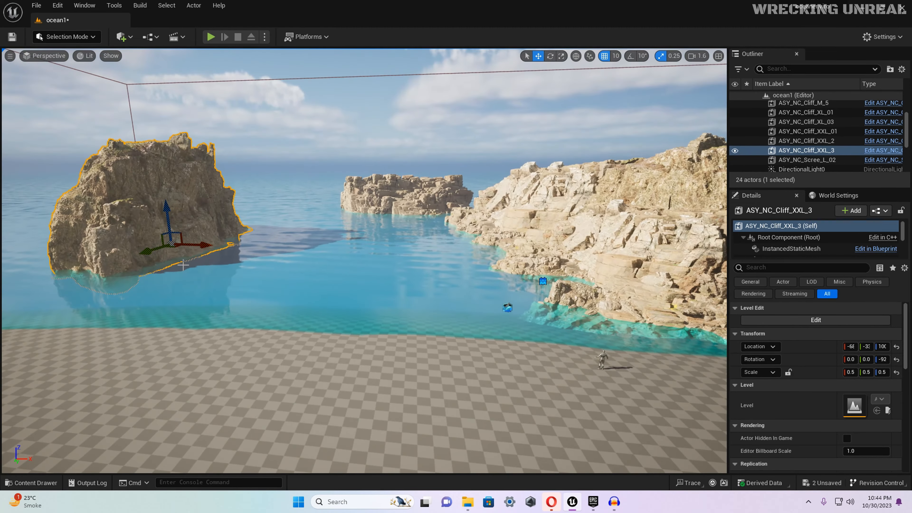
Halve the vertical scale of Cliff_XXL_3 and move it to the shoreline opposite the main cliffs
left_click_drag(235, 253, 188, 265)
right_click_drag(187, 265, 215, 269)
key("f")
key("r")
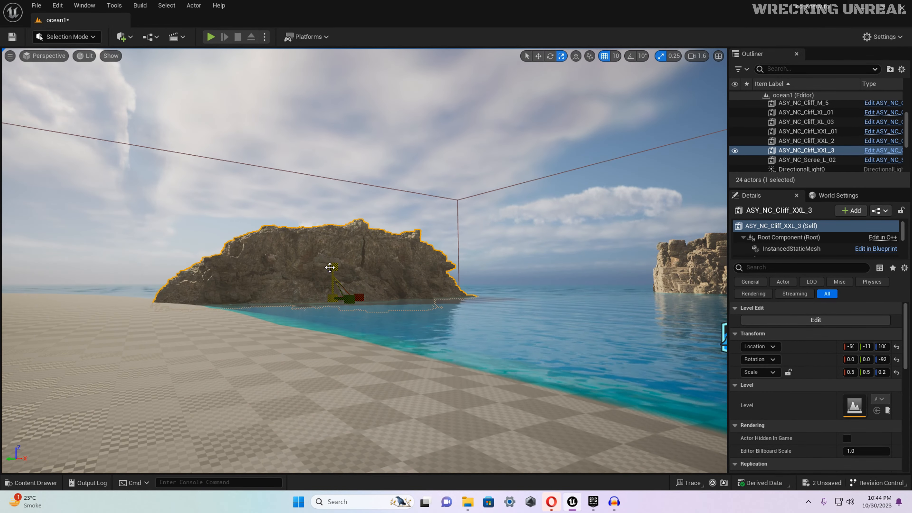
key("e")
right_click_drag(330, 268, 120, 306)
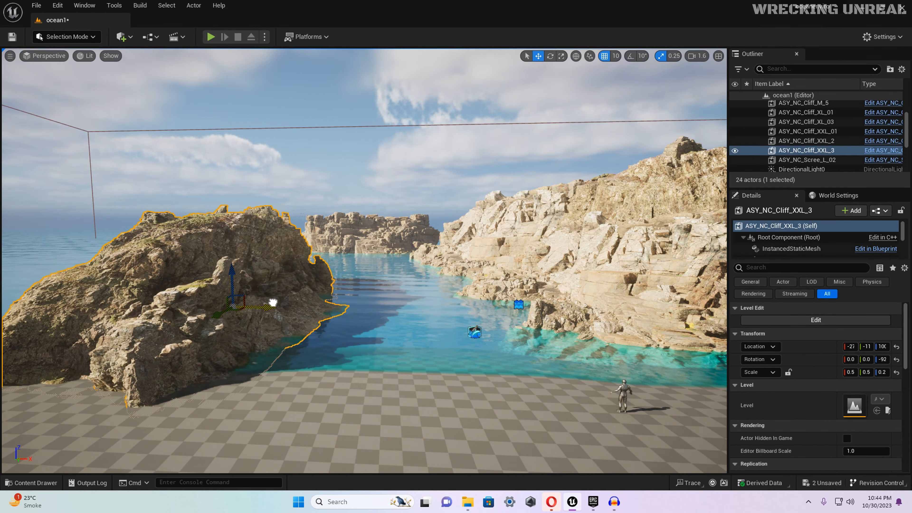
left_click_drag(278, 307, 251, 266)
Place another ASY_NC_Cliff_XL_03 assembly in the channel behind Cliff_XXL_3 and rotate it to about -86°
key("w")
right_click_drag(251, 266, 442, 257)
key("ctrl+space")
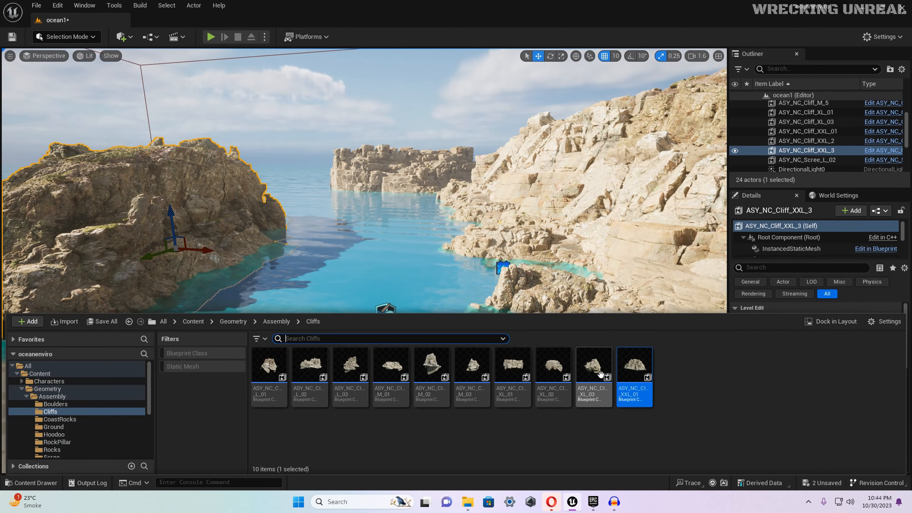
left_click_drag(600, 374, 395, 230)
key("e")
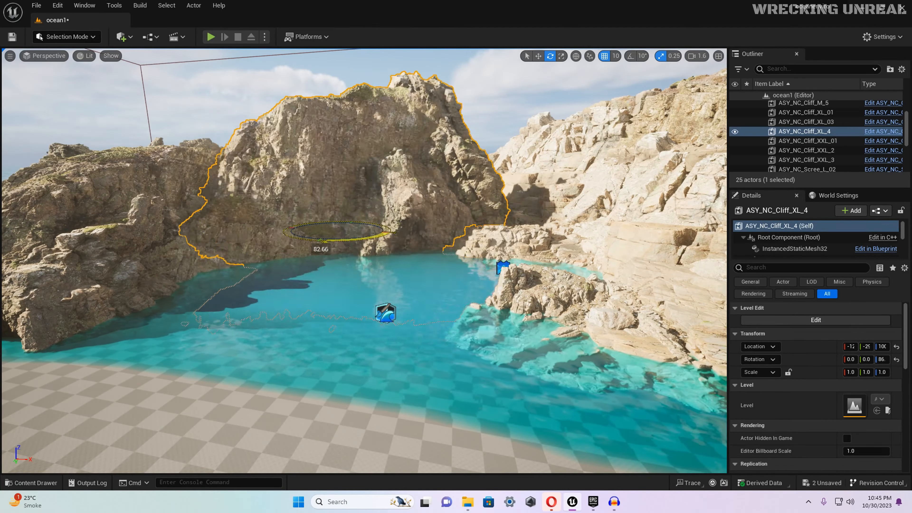
Scale the Cliff_XL_4 piece down uniformly to about 0.7 and fit it against the end of Cliff_XXL_3
key("f")
key("r")
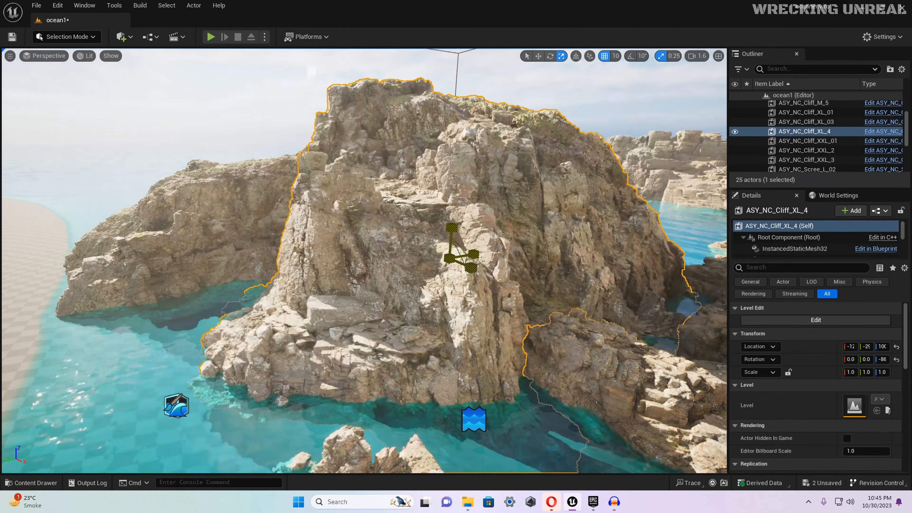
left_click_drag(462, 252, 435, 231)
key("w")
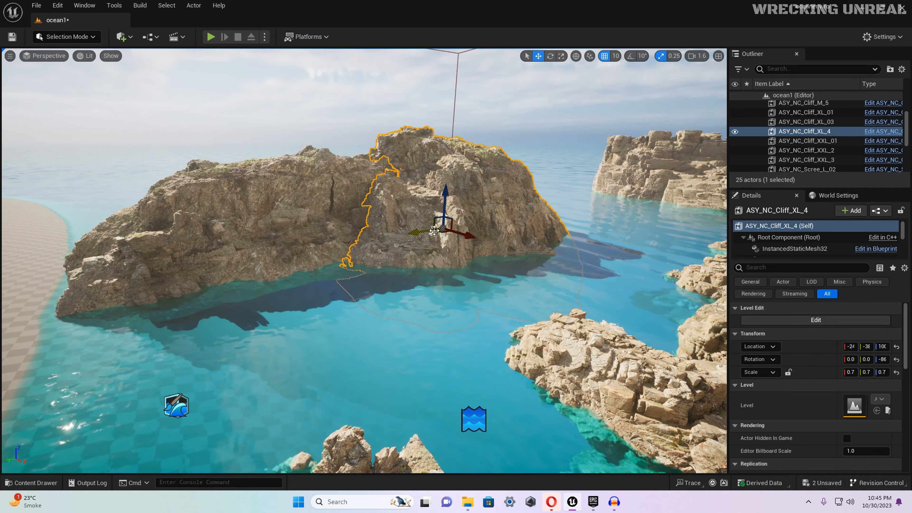
Reposition the SKM_Manny mannequin on the beach in front of the water channel
right_click_drag(380, 233, 478, 205)
left_click(596, 247)
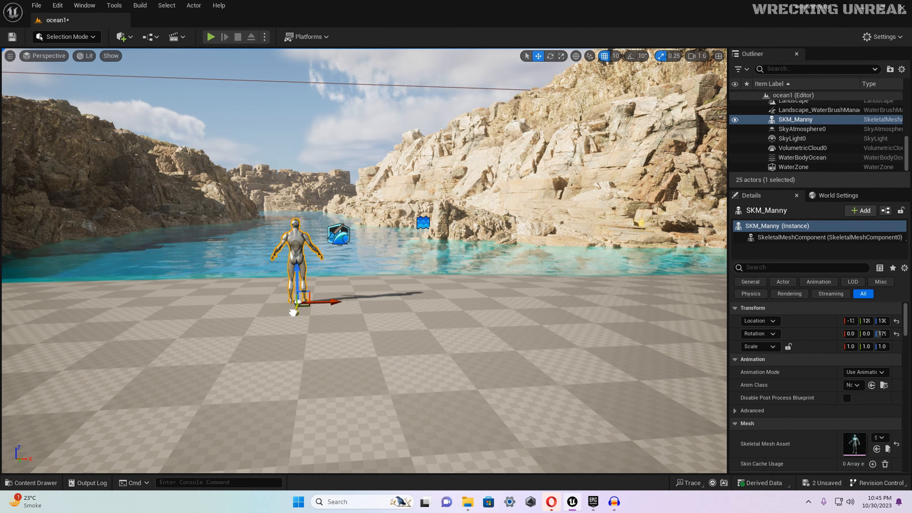
left_click(359, 324)
Duplicate the Cliff_M_4 piece to the opposite bank of the channel and rotate the copy about -63°
right_click_drag(373, 309, 406, 312)
left_click(472, 269)
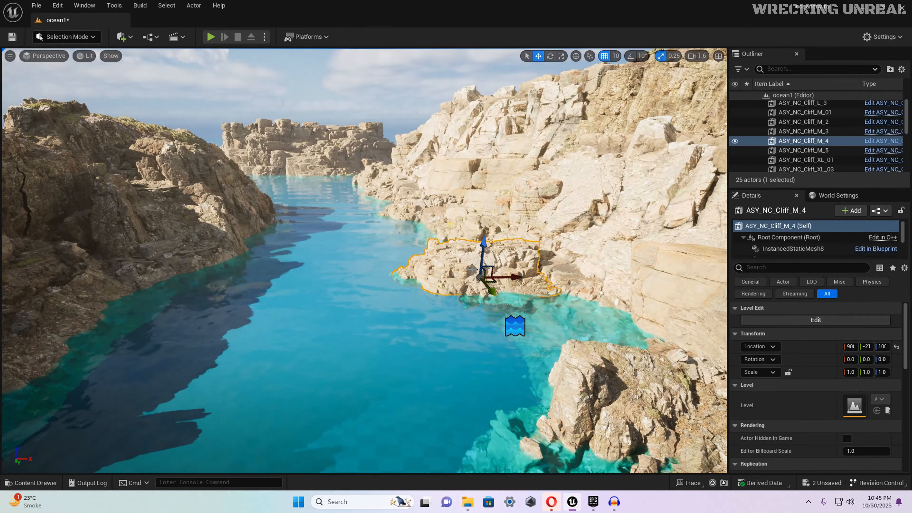
left_click_drag(472, 269, 266, 281, "alt")
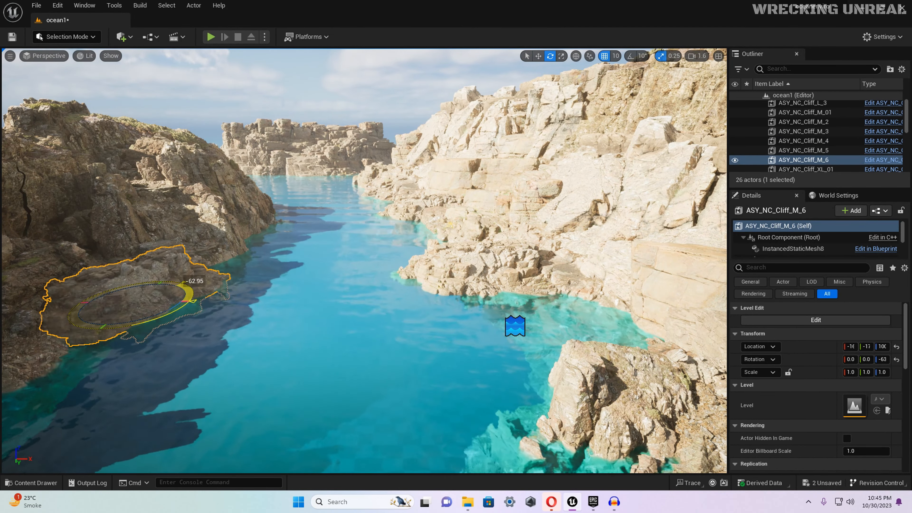
left_click(305, 324)
Try another ASY_NC_Cliff_XL_03 assembly in the channel, then delete it
right_click_drag(306, 323, 207, 349)
key("ctrl+space")
left_click_drag(593, 376, 335, 337)
key("Delete")
Place another ASY_NC_Cliff_XL_01 assembly at the far end of the opposite bank, rotated about -93° and slightly enlarged
right_click_drag(335, 338, 280, 345)
key("ctrl+space")
left_click_drag(513, 366, 365, 287)
key("e")
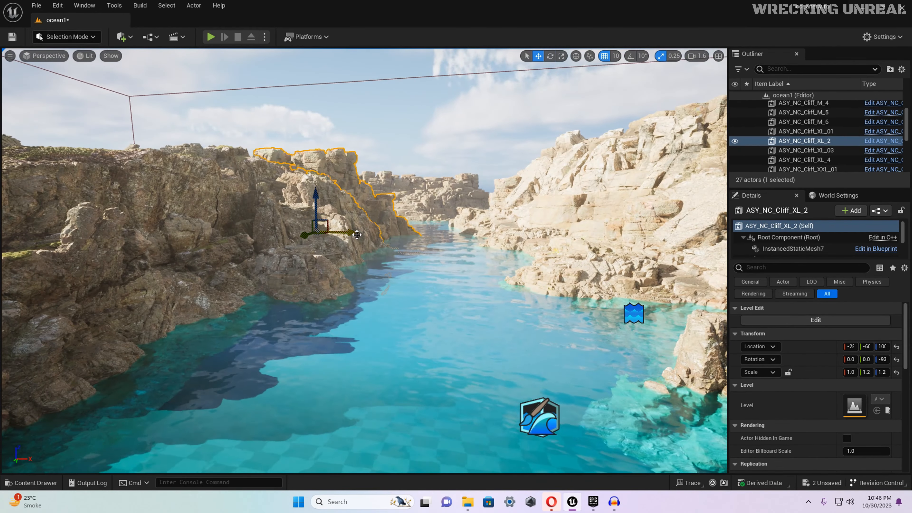
left_click(299, 250)
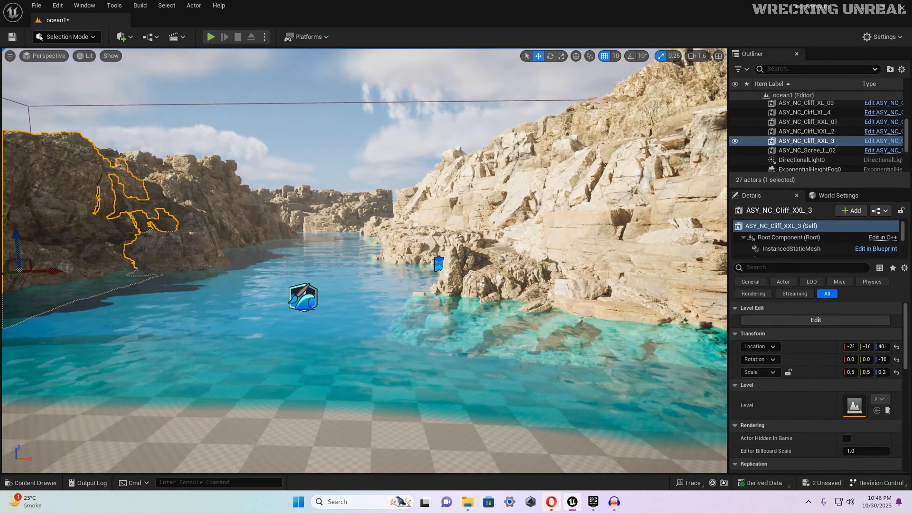
Rotate the Cliff_XL_3 wall crossing the channel and move it back into the cliffs of the opposite bank
right_click_drag(365, 260, 339, 227)
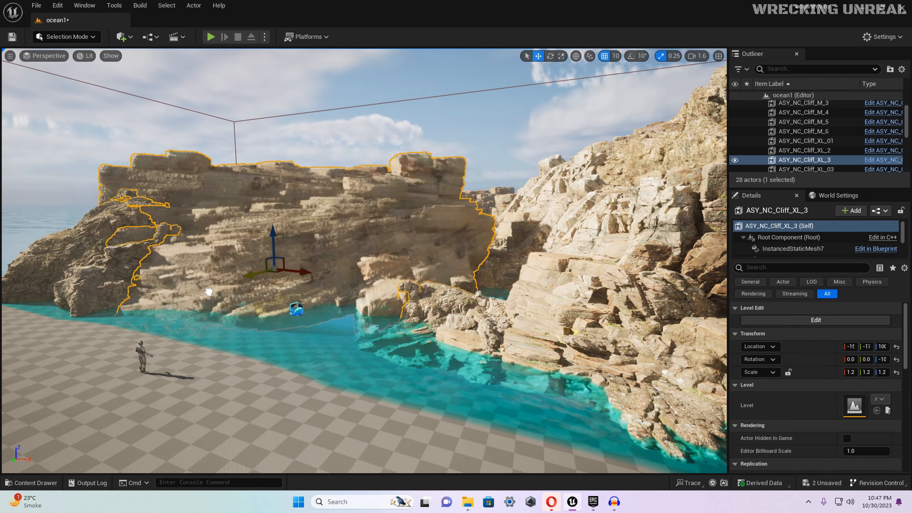
key("e")
left_click_drag(318, 269, 311, 271)
key("w")
mouse_move(281, 295)
right_mouse_down()
mouse_move(316, 300)
mouse_move(280, 295)
right_mouse_up()
left_click_drag(282, 289, 200, 292)
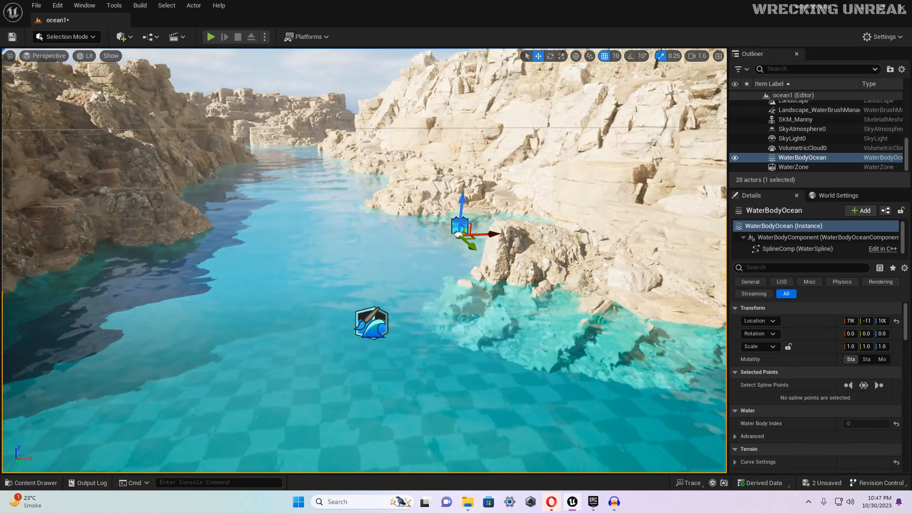
Place an ASY_NC_Scree_L_01 assembly at the near end of the shaded cliff, scaled to about 0.5 and rotated about -89°
key("ctrl+space")
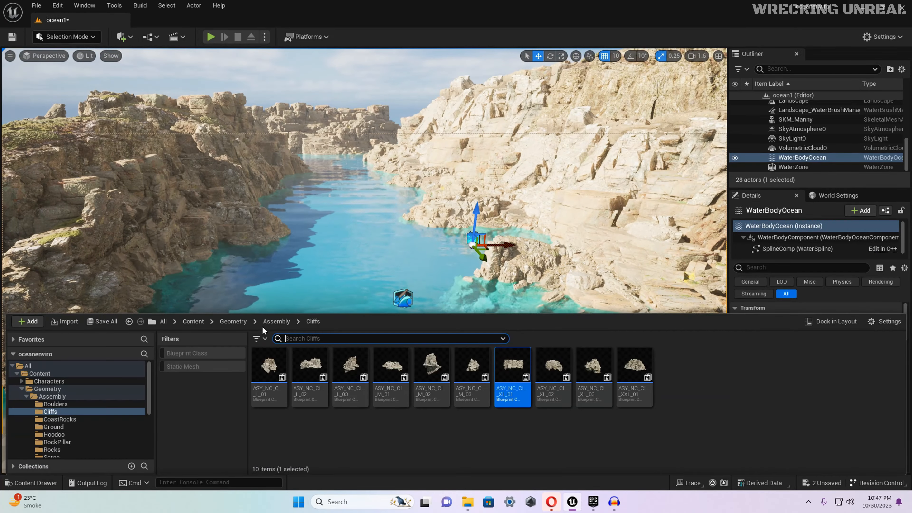
mouse_move(360, 266)
right_mouse_down()
mouse_move(359, 324)
mouse_move(360, 266)
mouse_move(324, 264)
mouse_move(341, 266)
right_mouse_up()
key("ctrl+space")
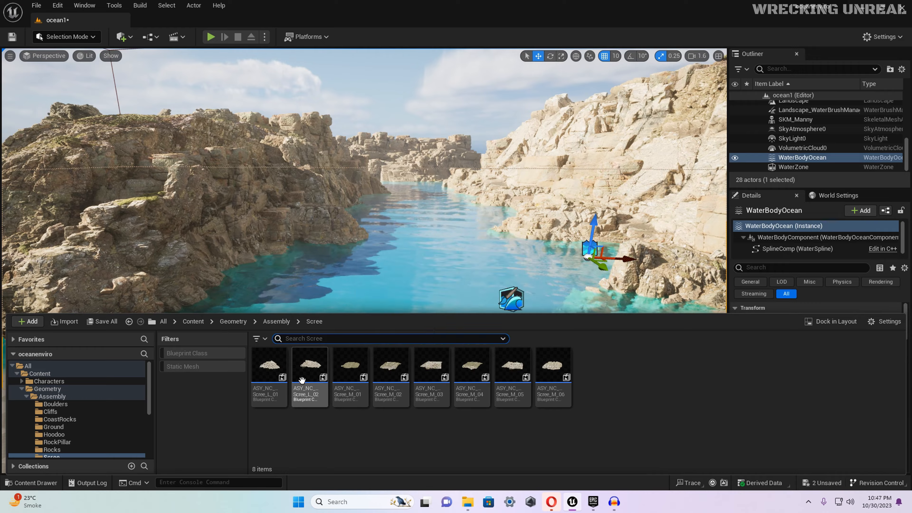
left_click_drag(279, 307, 278, 305)
key("r")
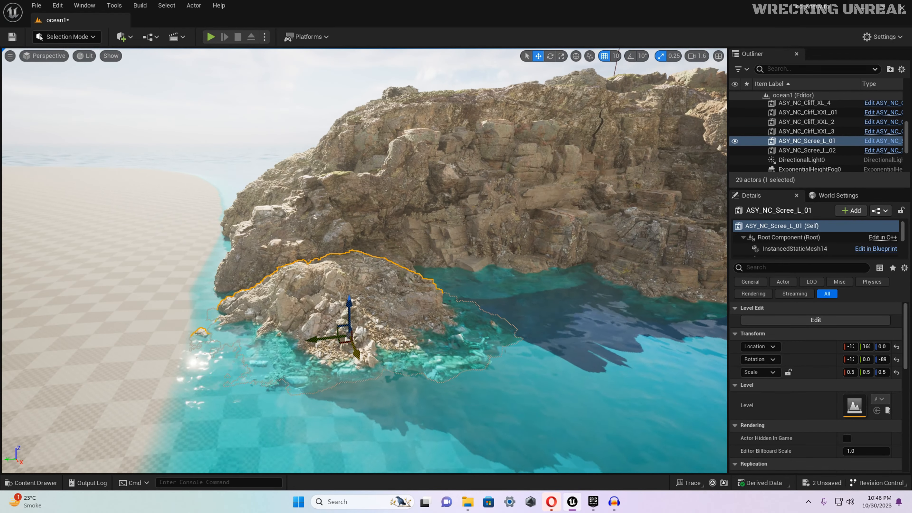
Duplicate the Scree_L_01 piece twice to add more rock debris at the waterline along the cliffs
left_click_drag(319, 343, 463, 318, "alt")
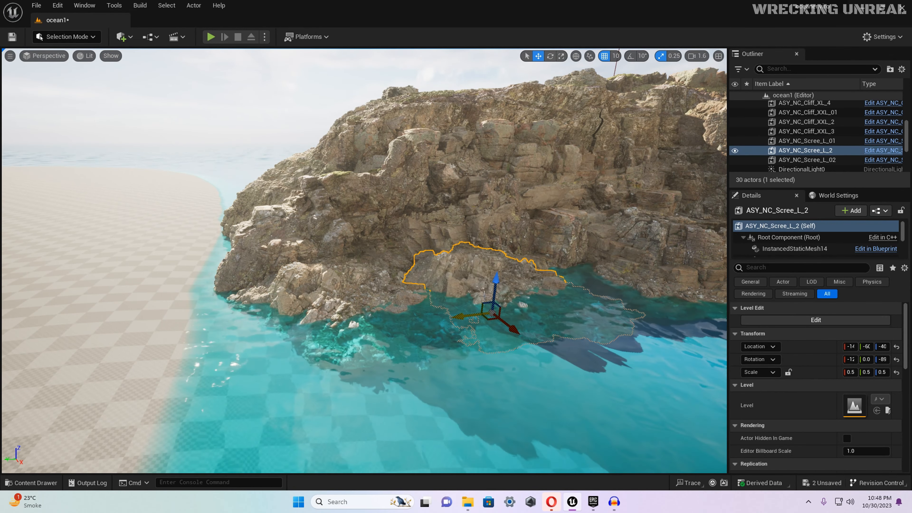
right_click_drag(495, 266, 639, 295)
left_click(378, 270)
left_click(521, 241)
key("e")
left_click_drag(644, 310, 297, 260, "alt")
right_click_drag(297, 260, 262, 260)
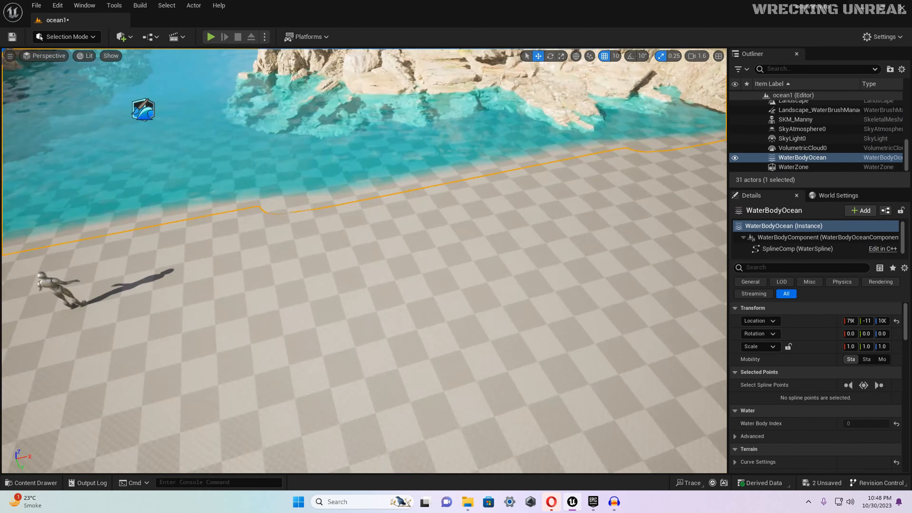
Place an ASY_NC_Scree_M_03 assembly on the near shoreline, tilt it about -26° and sink it partly into the ground
right_click_drag(365, 261, 299, 259)
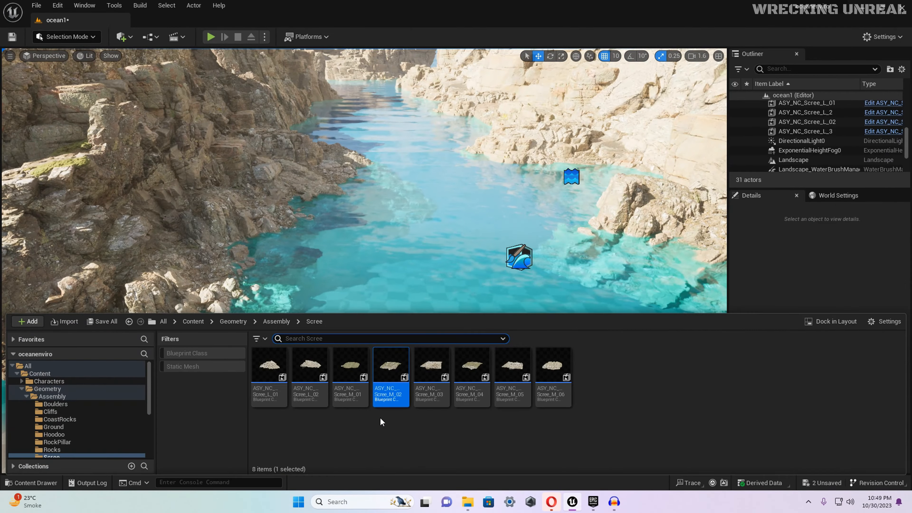
left_click_drag(431, 399, 359, 294)
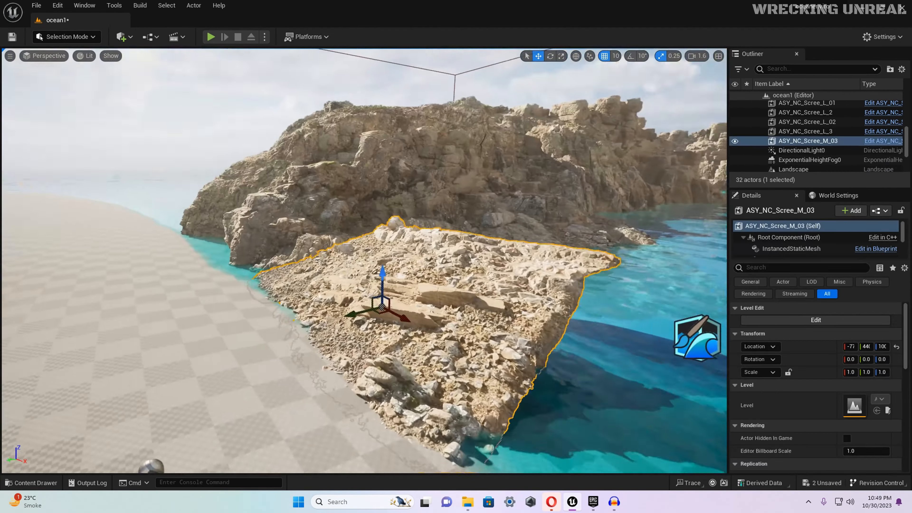
key("e")
left_click_drag(252, 287, 293, 320)
key("w")
key("e")
key("w")
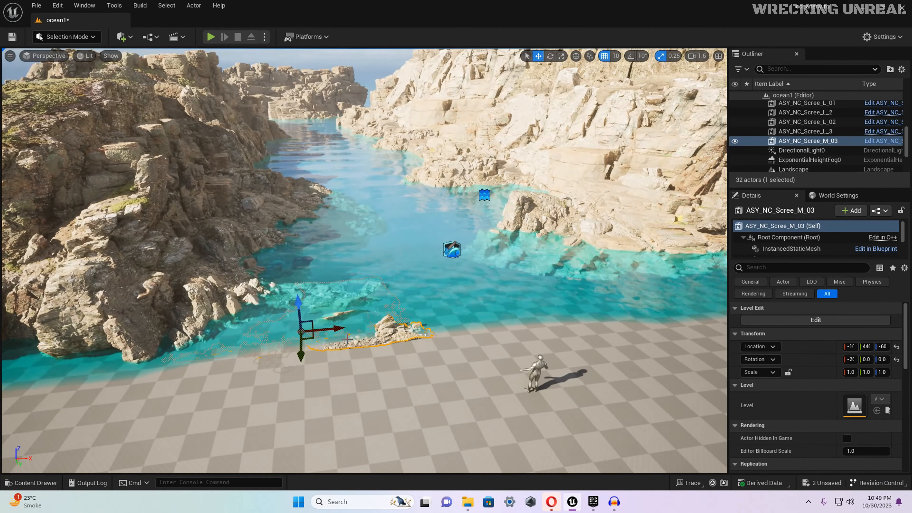
Duplicate the Scree_M_03 piece twice across the shallows, rotate the copies about 17° and adjust the middle copy's position
left_click_drag(346, 320, 613, 285, "alt")
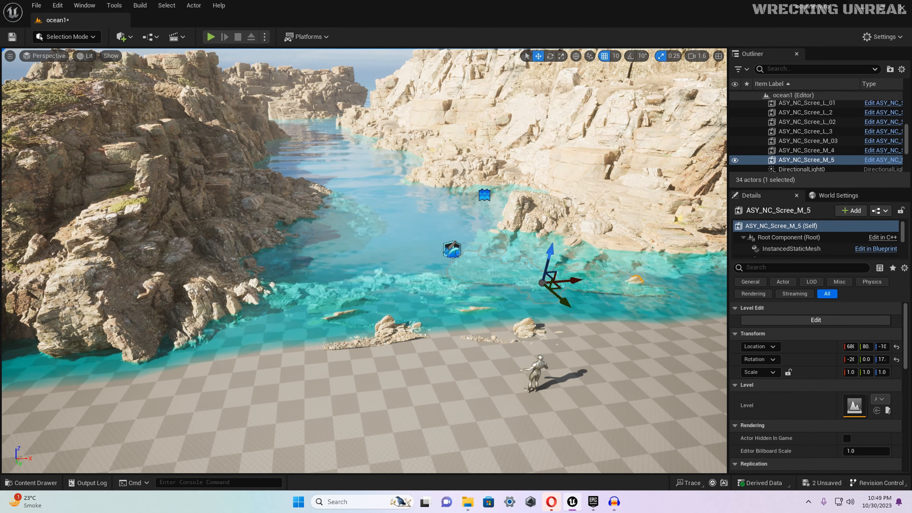
left_click(386, 336)
right_click_drag(464, 380, 483, 395)
left_click(398, 339)
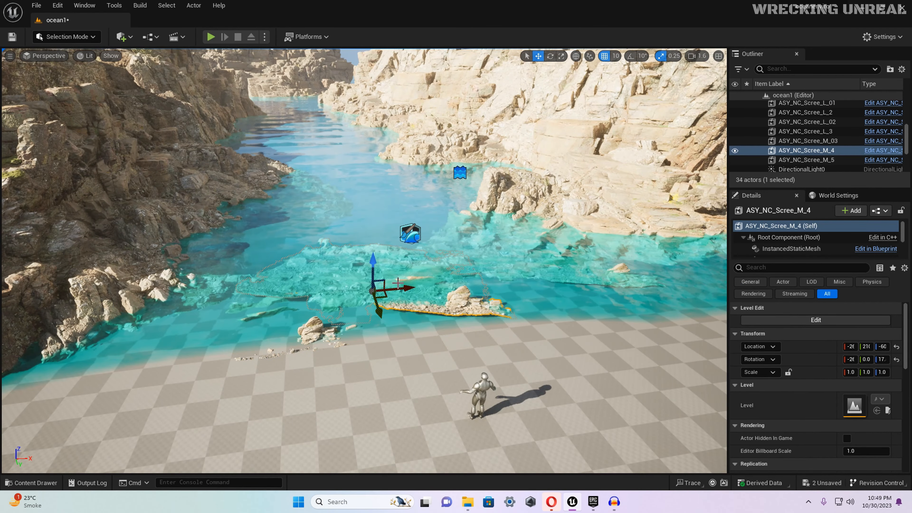
left_click_drag(398, 283, 395, 295)
left_click(278, 317)
mouse_move(278, 317)
right_mouse_down()
mouse_move(201, 345)
mouse_move(298, 309)
mouse_move(278, 317)
right_mouse_up()
Place an ASY_NC_Scree_M_06 assembly against the foot of the shaded cliff, rotated about -86°
key("ctrl+space")
right_click_drag(324, 295, 338, 344)
key("ctrl+space")
left_click_drag(325, 386, 377, 260)
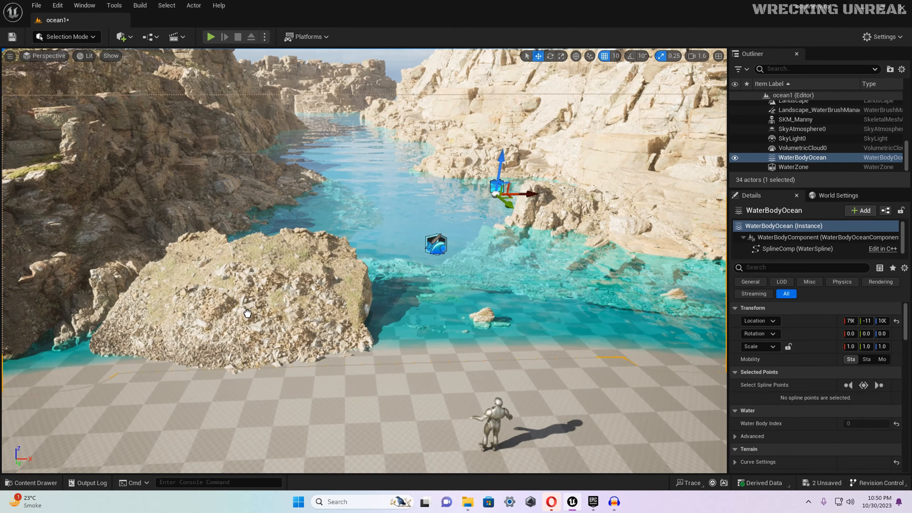
left_click_drag(247, 313, 223, 301)
key("e")
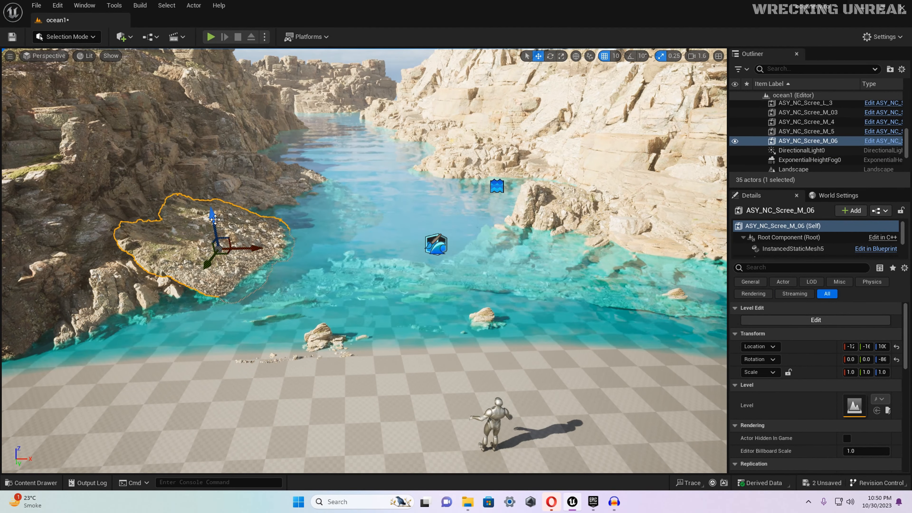
left_click(234, 284)
mouse_move(233, 284)
right_mouse_down()
mouse_move(194, 252)
mouse_move(230, 262)
mouse_move(219, 277)
right_mouse_up()
left_click(377, 282)
left_click_drag(407, 280, 401, 293)
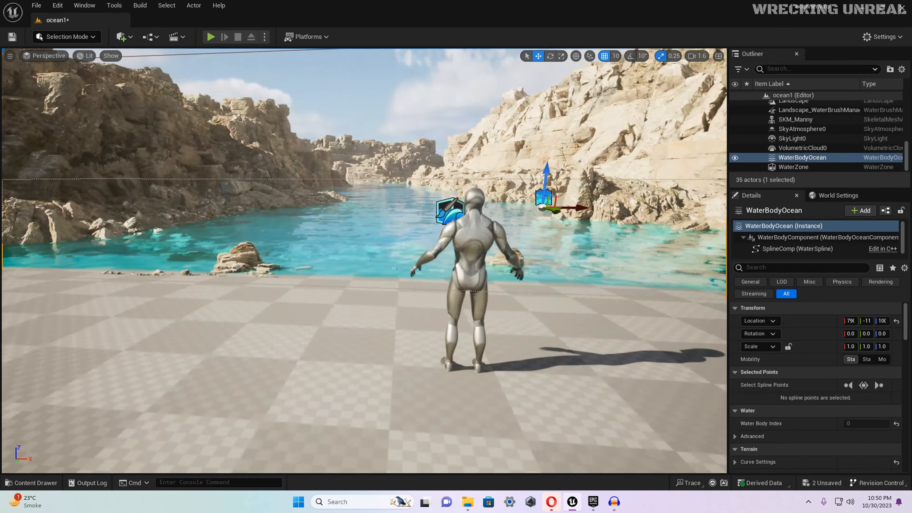
Add another ASY_NC_Cliff_M piece beyond the shaded cliff's far end, lower it and shift it toward the channel
key("w")
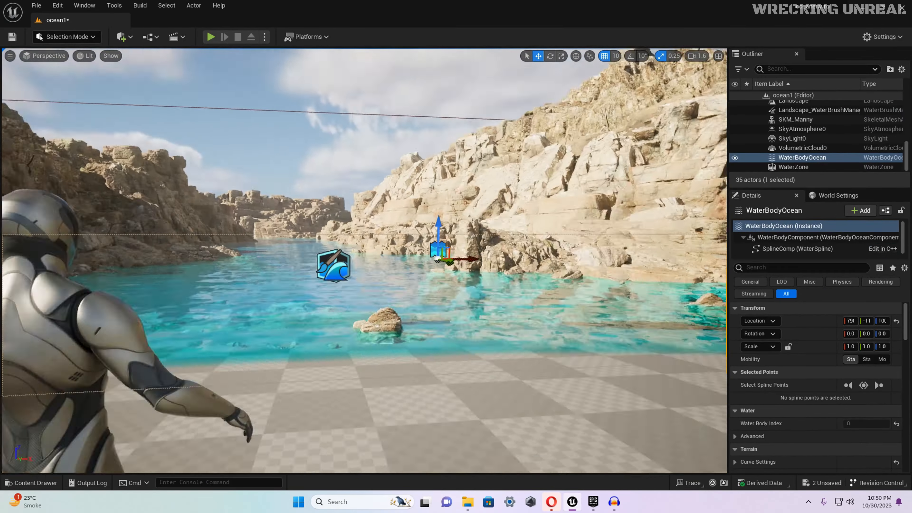
key("w")
mouse_move(450, 259)
right_mouse_down()
mouse_move(413, 248)
mouse_move(438, 287)
mouse_move(450, 259)
right_mouse_up()
left_click(453, 276)
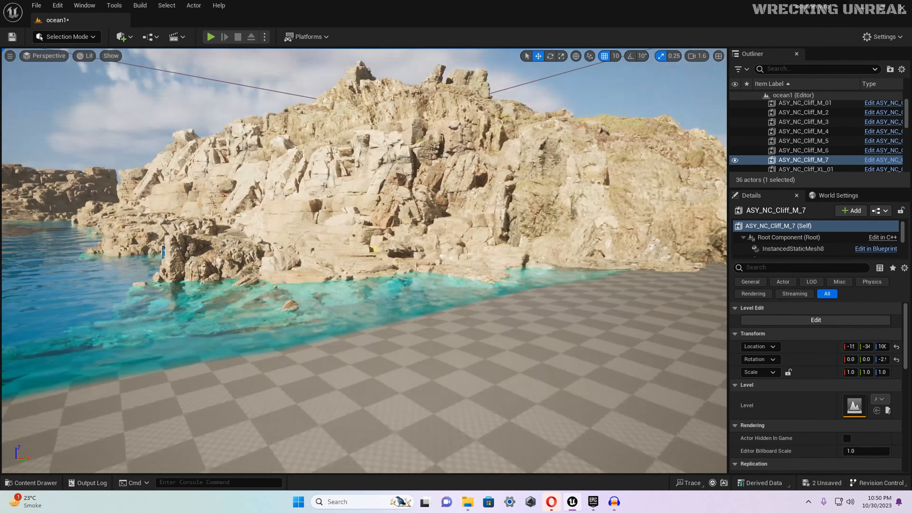
right_click_drag(290, 215, 290, 214)
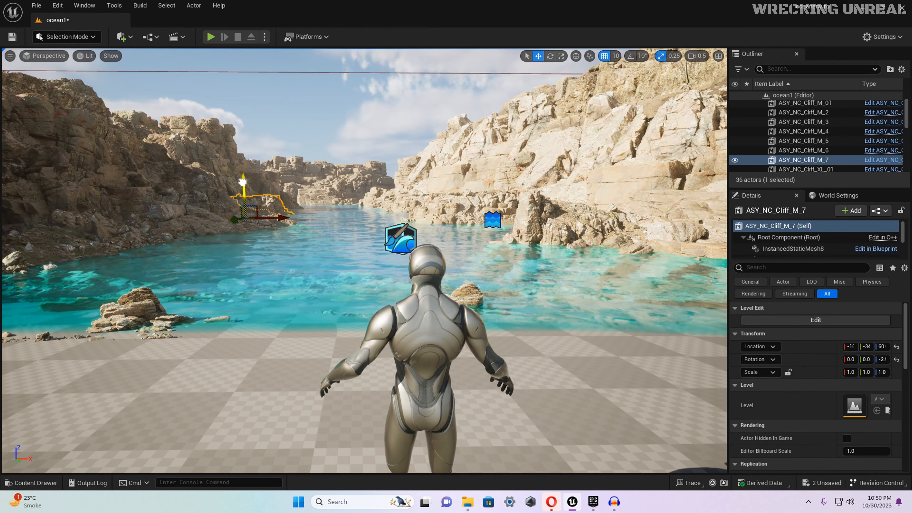
left_click(253, 243)
left_click(291, 209)
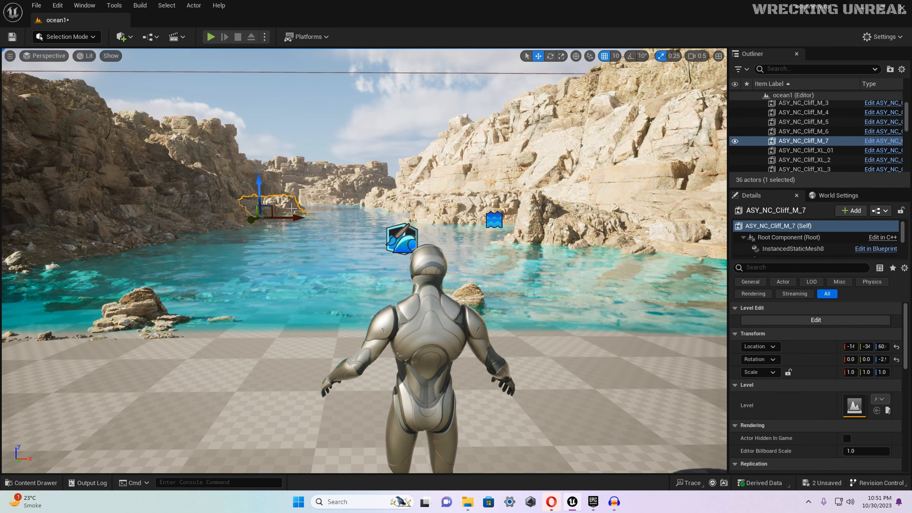
left_click(251, 233)
Examine the inlet's cliffs, submerged scree and shoreline rocks from the beach and over the water
right_click_drag(372, 243, 360, 256)
scroll(373, 243, "up", 1)
key("w")
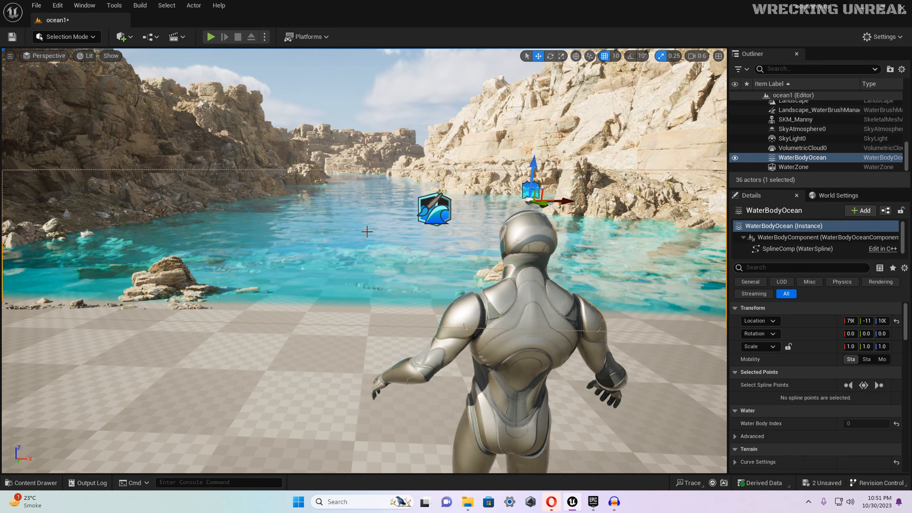
key("s")
right_click_drag(367, 232, 287, 210)
key("w")
key("d")
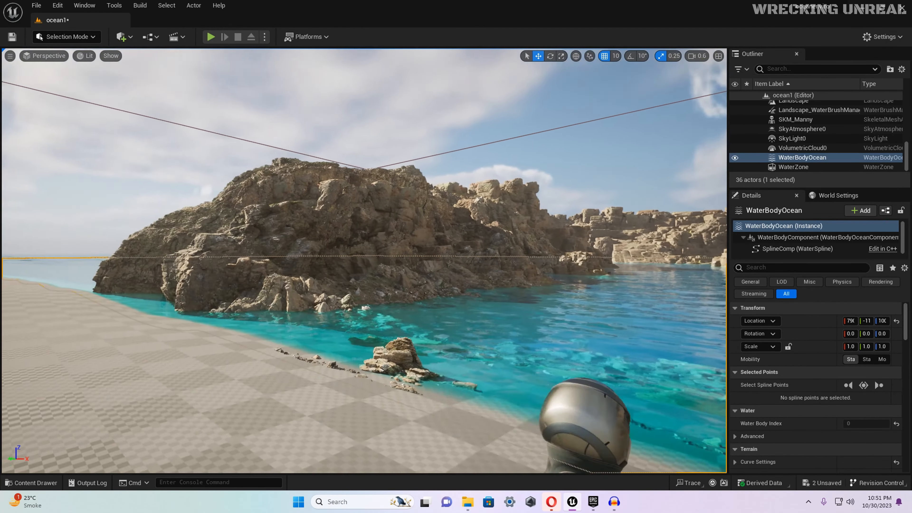
key("w")
right_click_drag(325, 233, 368, 274)
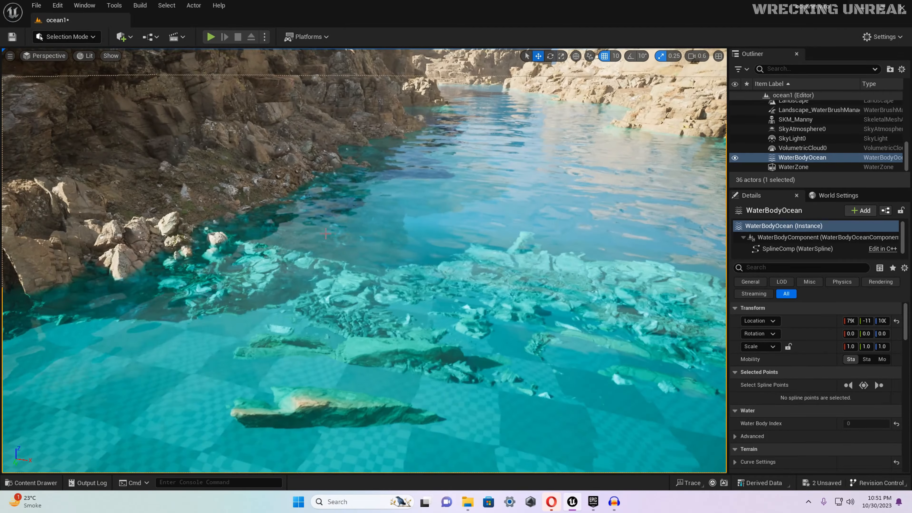
key("s")
mouse_move(429, 305)
right_mouse_down()
mouse_move(511, 289)
mouse_move(501, 318)
mouse_move(439, 316)
right_mouse_up()
key("d")
right_click_drag(364, 261, 320, 230)
right_click_drag(364, 261, 265, 256)
key("a")
key("d")
key("w")
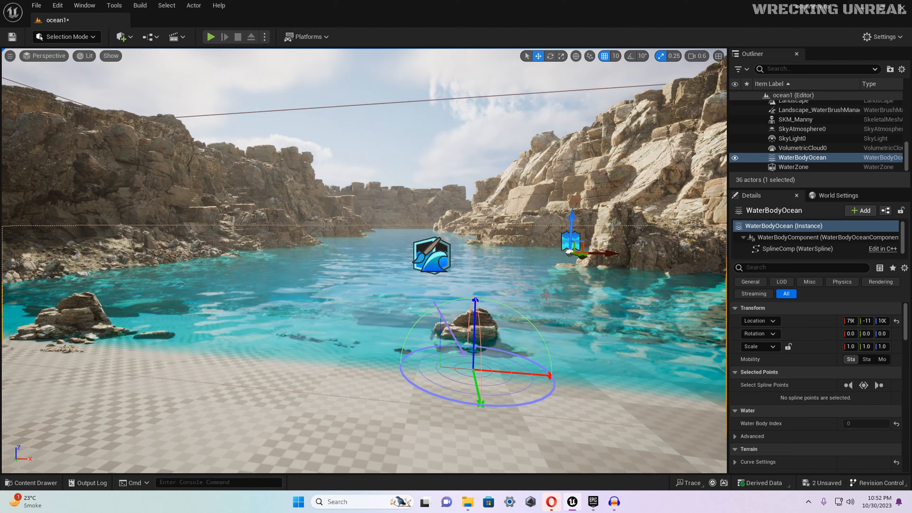
Rotate the sun so it lights the inlet from behind the opposite cliffs, and inspect the new lighting across the water
key("ctrl+l")
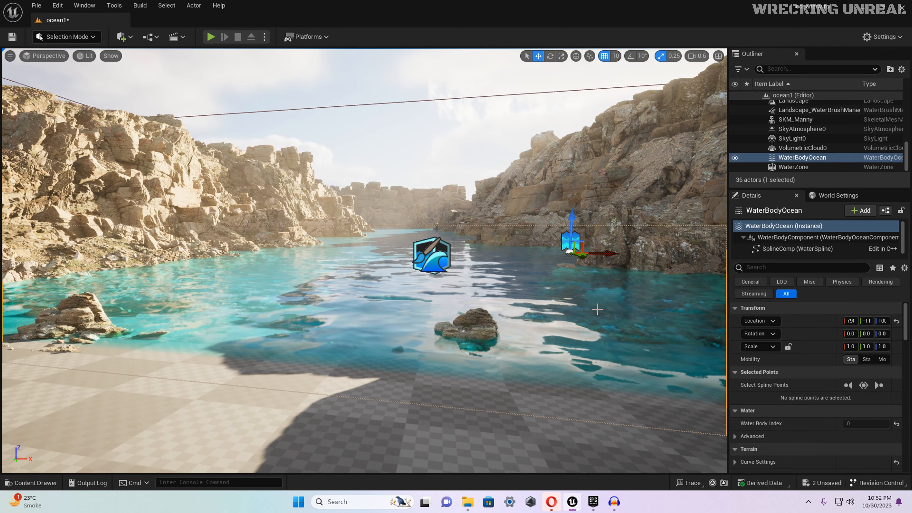
mouse_move(304, 331)
right_mouse_down()
mouse_move(176, 329)
mouse_move(305, 313)
mouse_move(284, 323)
mouse_move(316, 343)
mouse_move(373, 336)
mouse_move(306, 332)
mouse_move(324, 331)
mouse_move(307, 313)
right_mouse_up()
key("s")
key("a")
key("w")
key("s")
key("s")
key("w")
key("a")
key("d")
key("a")
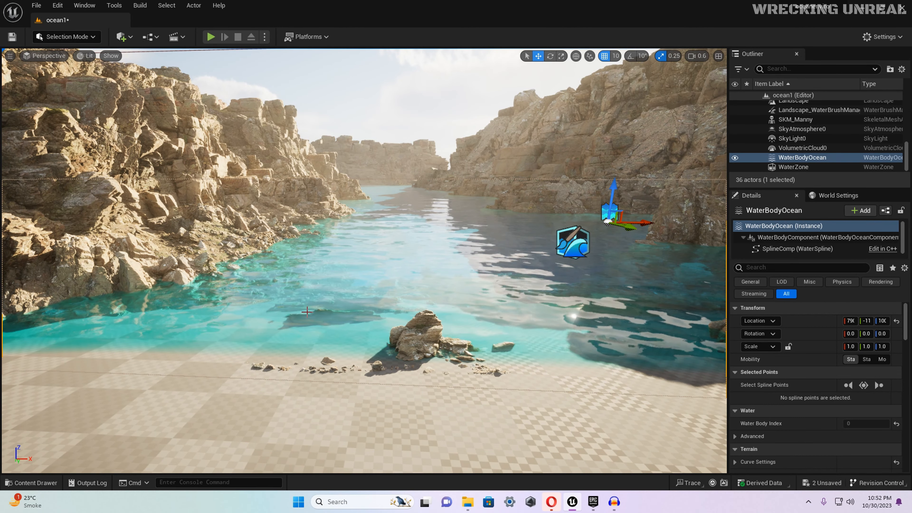
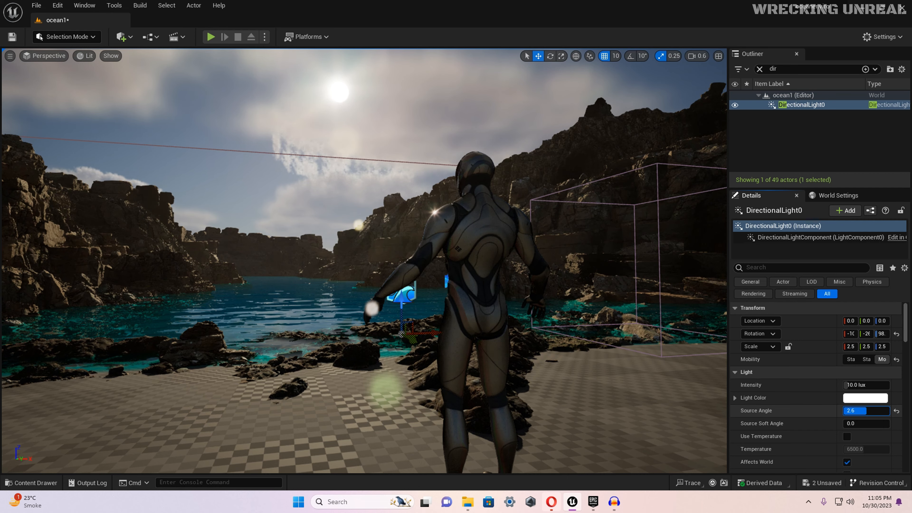
Reframe the inlet behind the mannequin and save the ocean1 level
right_click_drag(589, 388, 607, 408)
key("d")
key("s")
key("ctrl+s")
key("w")
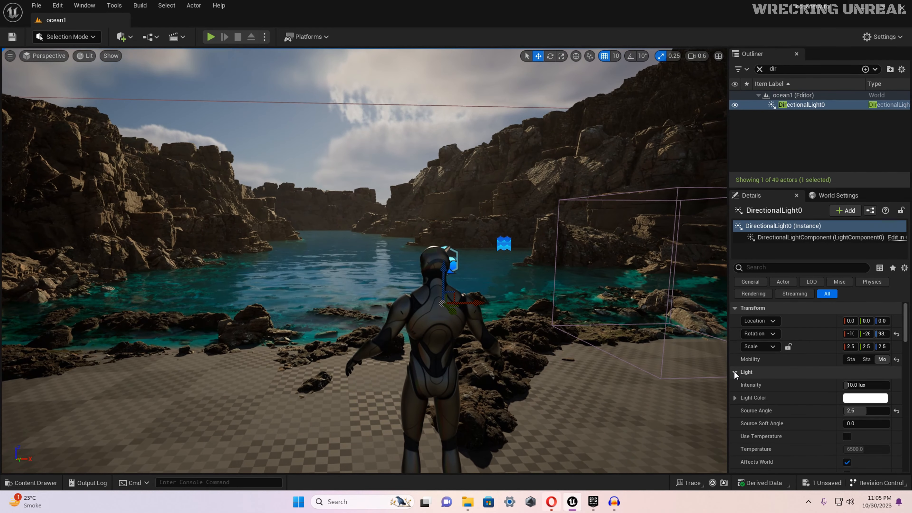
Enable the PostProcessVolume's Exposure Compensation override at 9.0 with Manual metering, and save the level
left_click(760, 69)
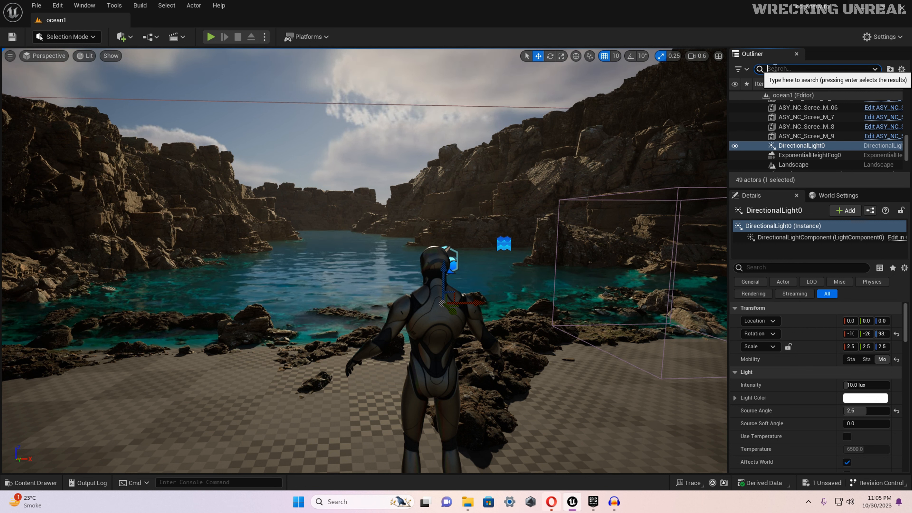
type("post")
left_click(805, 105)
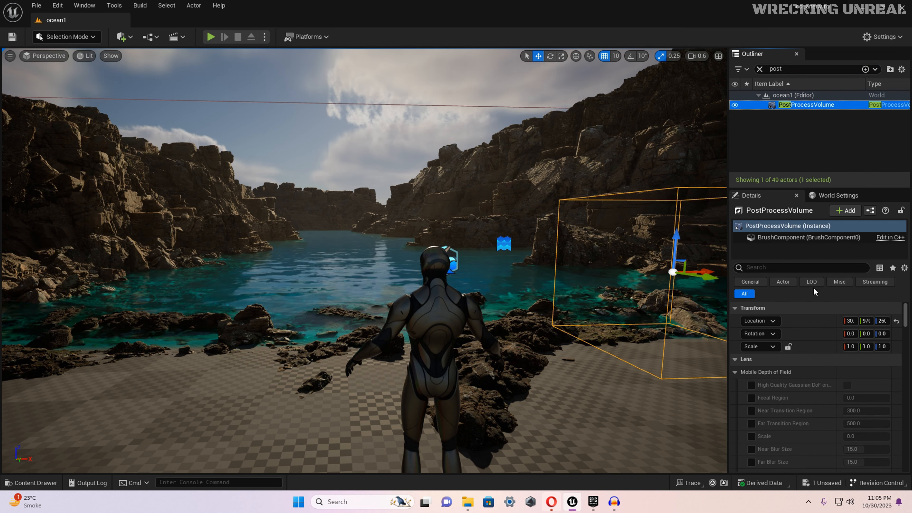
scroll(790, 410, "down", 10)
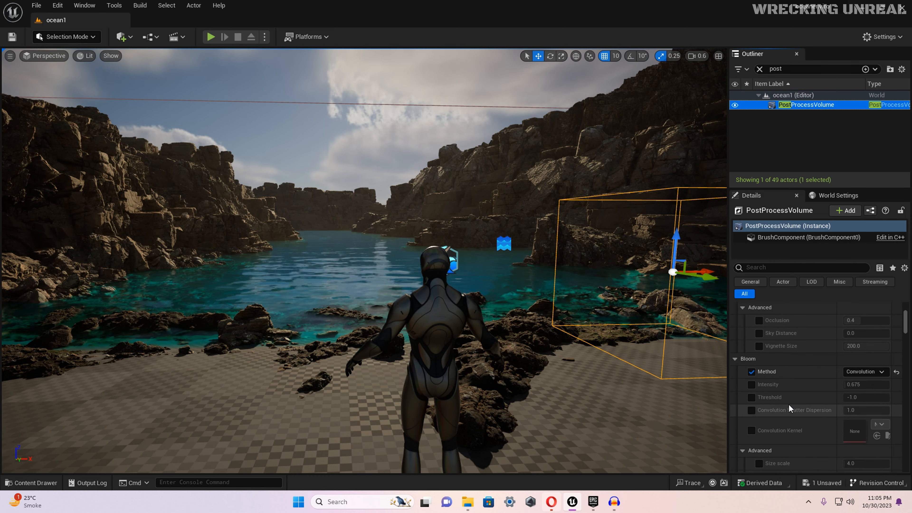
scroll(790, 409, "down", 8)
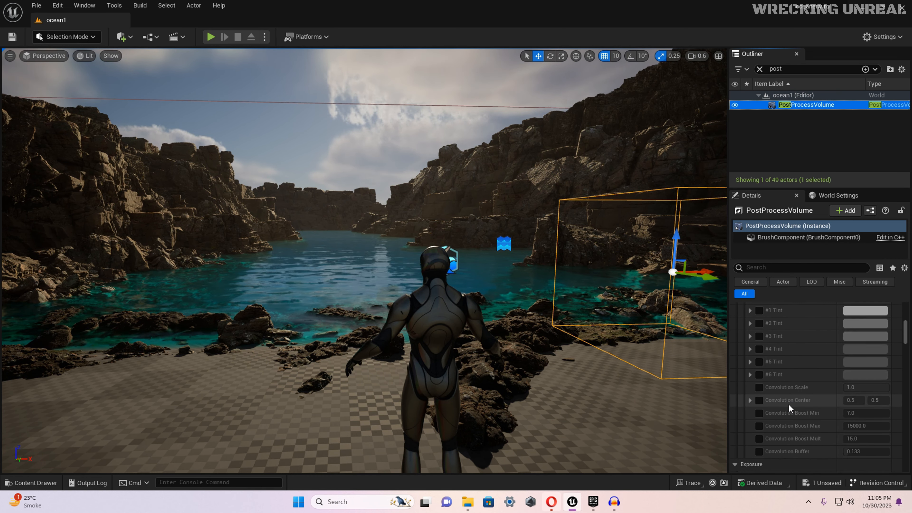
left_click(752, 368)
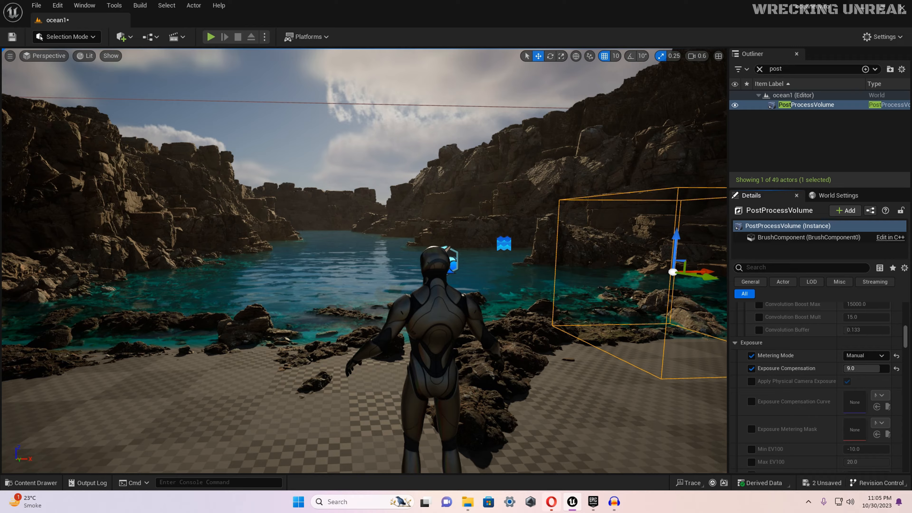
key("d")
right_click_drag(560, 323, 537, 321)
right_click_drag(466, 251, 363, 282)
key("ctrl+s")
key("s")
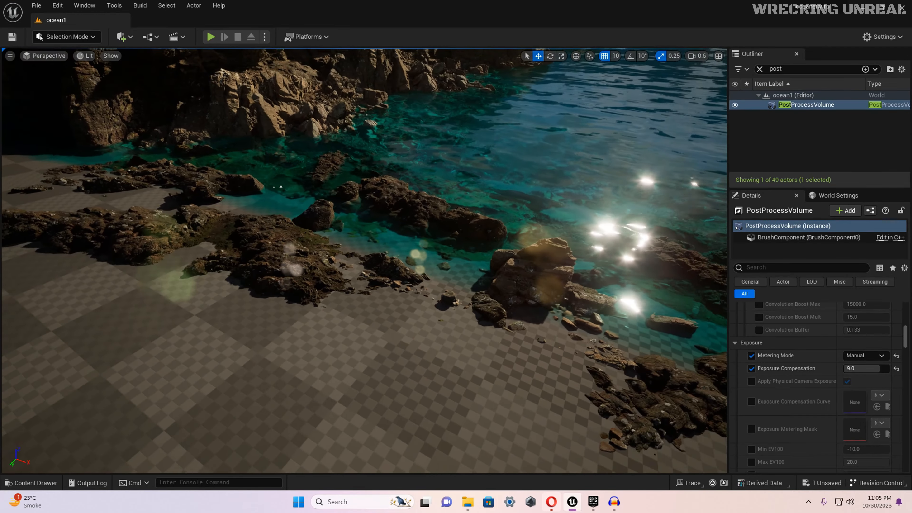
Browse to the Content/Megascans folder and filter its assets to show only static meshes
mouse_move(127, 407)
right_mouse_down()
mouse_move(118, 404)
mouse_move(126, 407)
right_mouse_up()
left_click(35, 482)
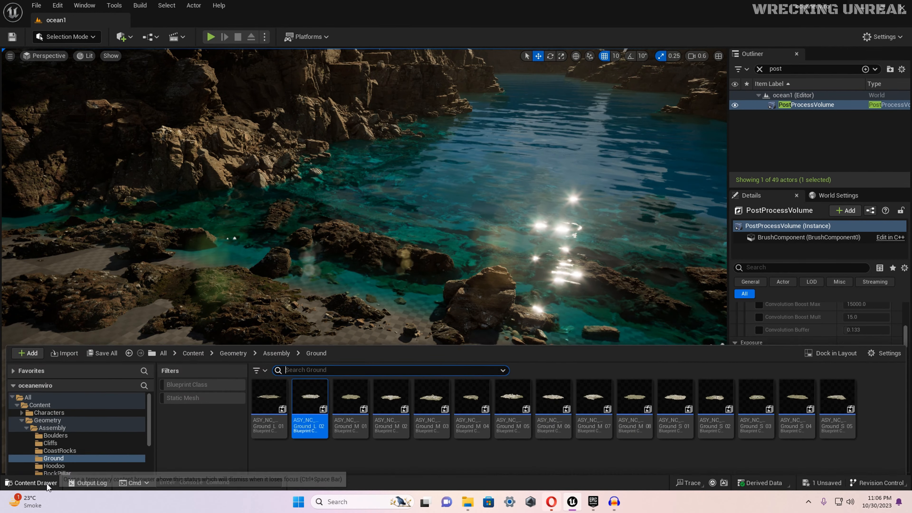
left_click(71, 375)
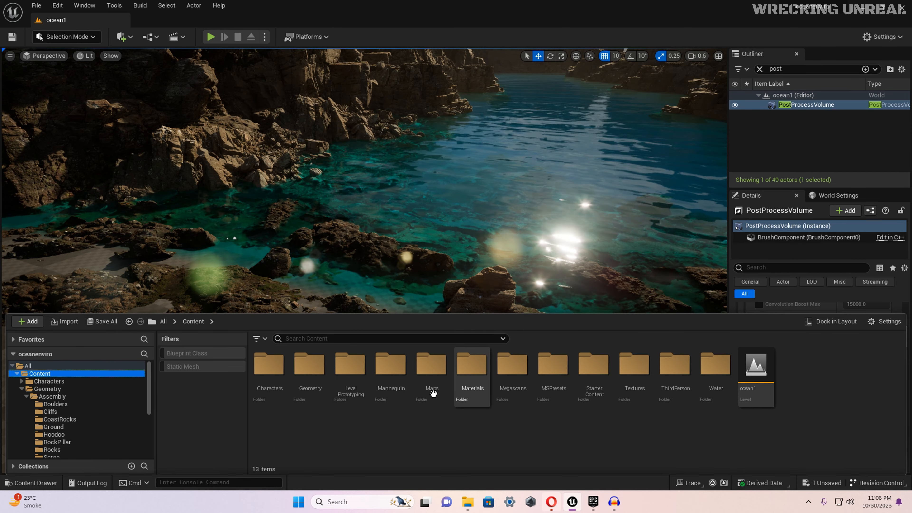
double_click(512, 370)
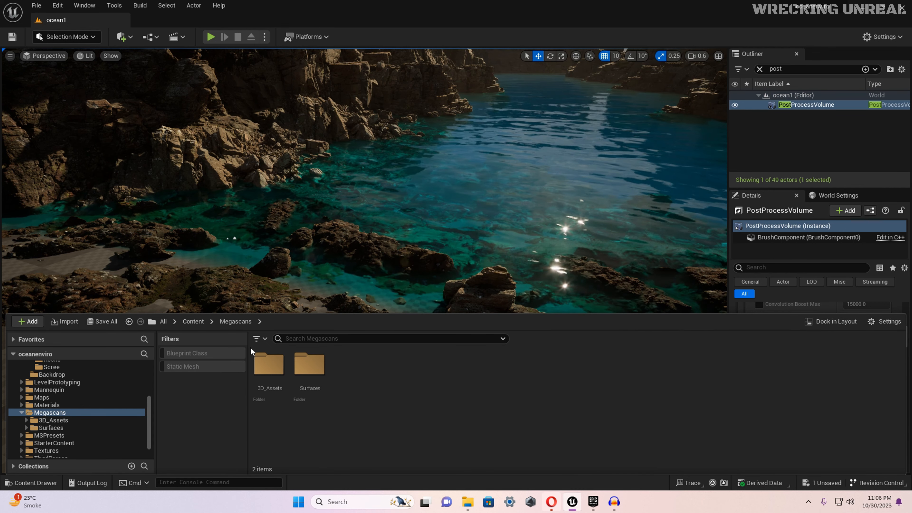
left_click(258, 339)
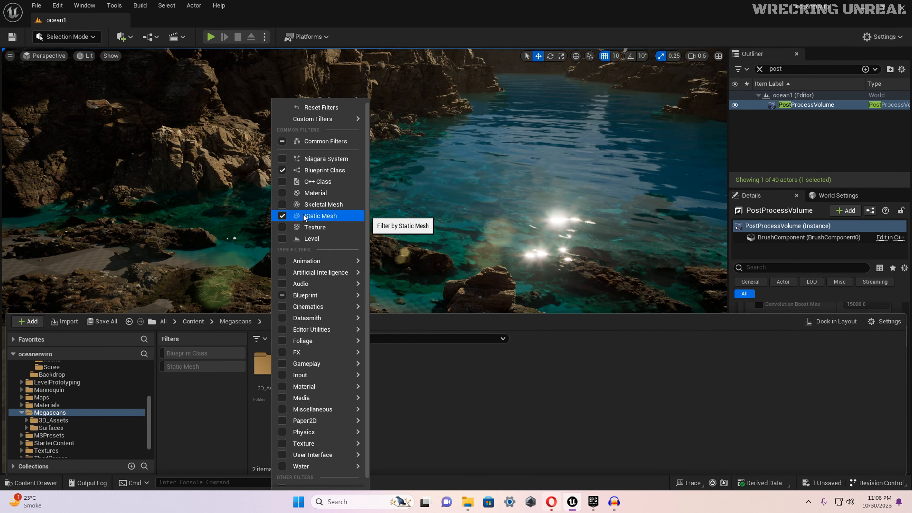
left_click(206, 391)
left_click(175, 368)
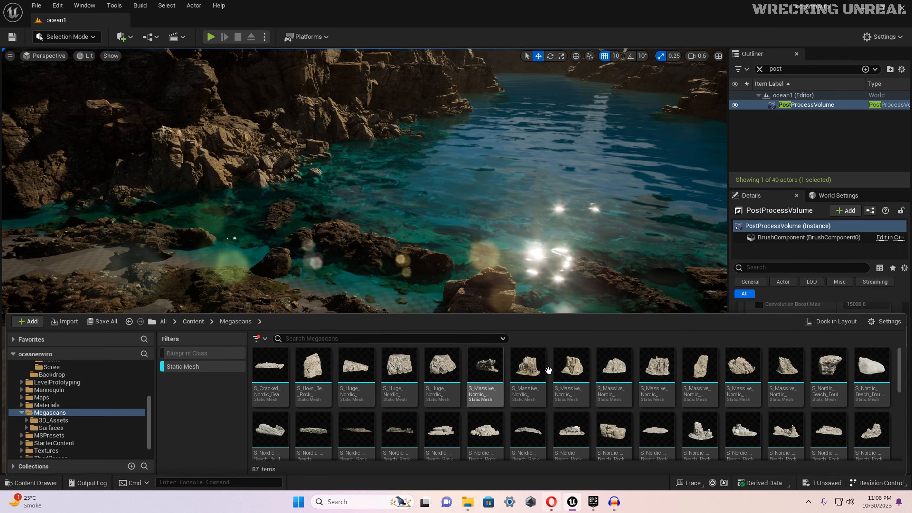
Place the S_Nordic_Beach_Rocky_Ground_ukohbbi_high mesh on the checkered ground behind the shoreline rocks and sink it slightly
scroll(902, 370, "down", 1)
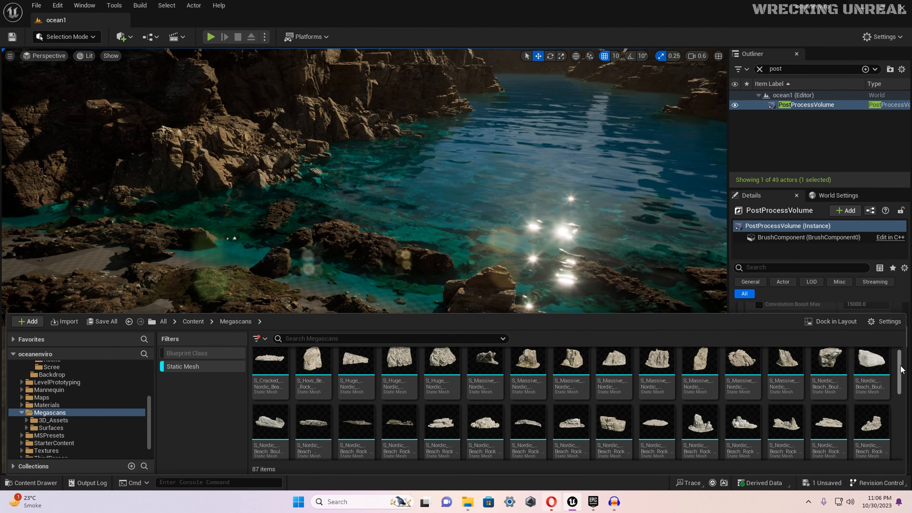
left_click_drag(902, 371, 901, 425)
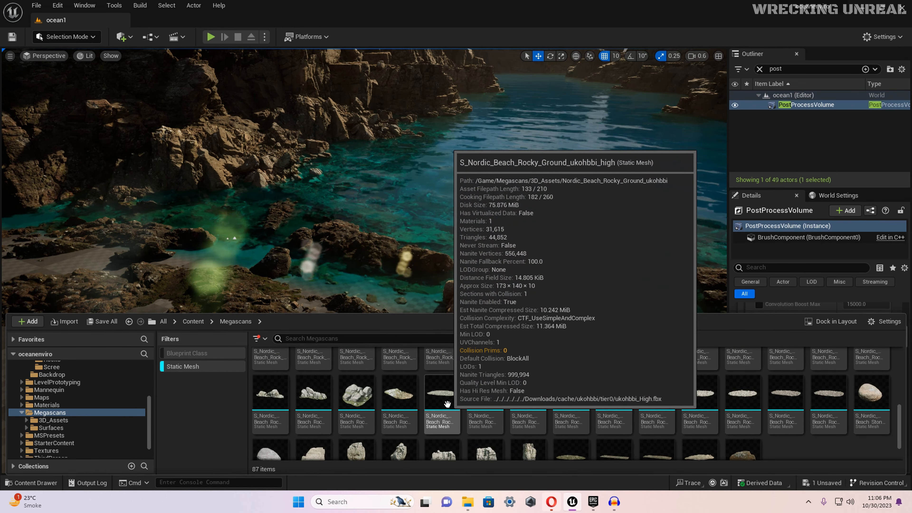
left_click_drag(447, 405, 285, 404)
right_click_drag(286, 404, 201, 428)
key("e")
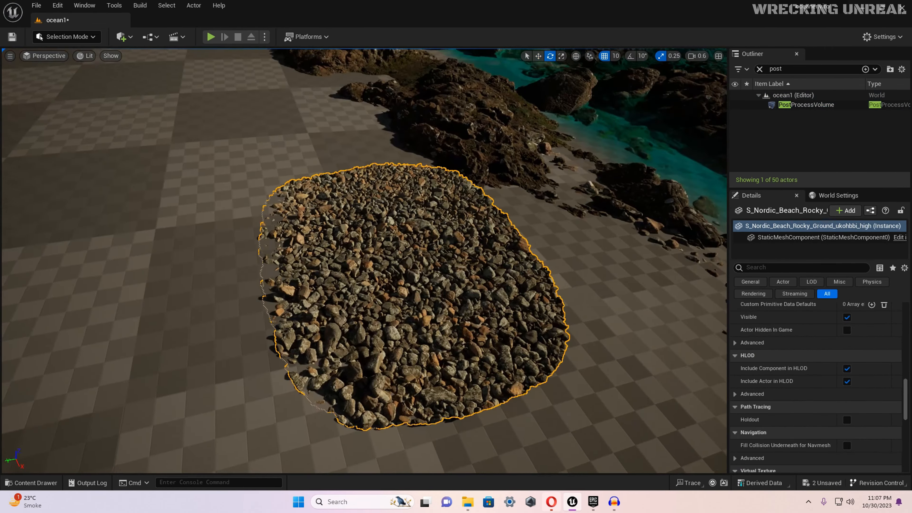
scroll(345, 228, "down", 3)
scroll(345, 228, "down", 2)
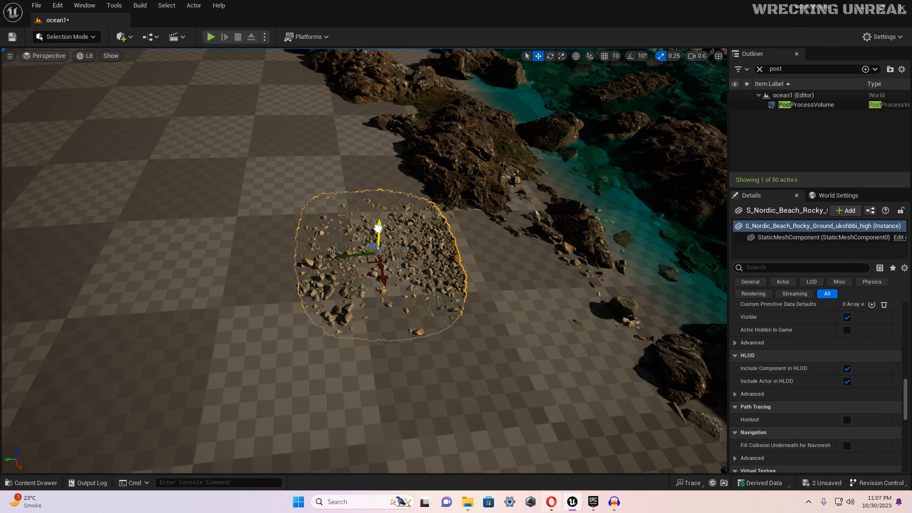
Scale the pebble patch to 1.5 in height and tilt it slightly so it beds into the ground
right_click_drag(400, 213, 336, 216)
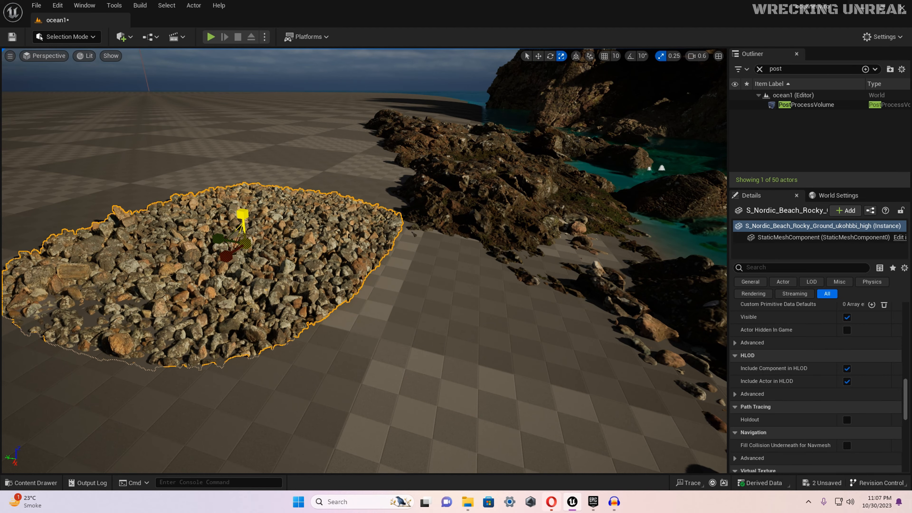
key("e")
key("f")
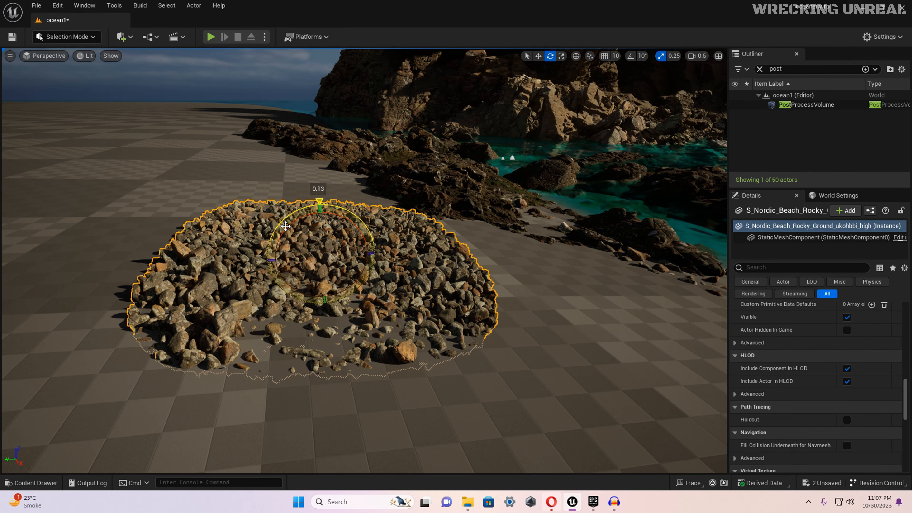
left_click_drag(285, 225, 279, 227)
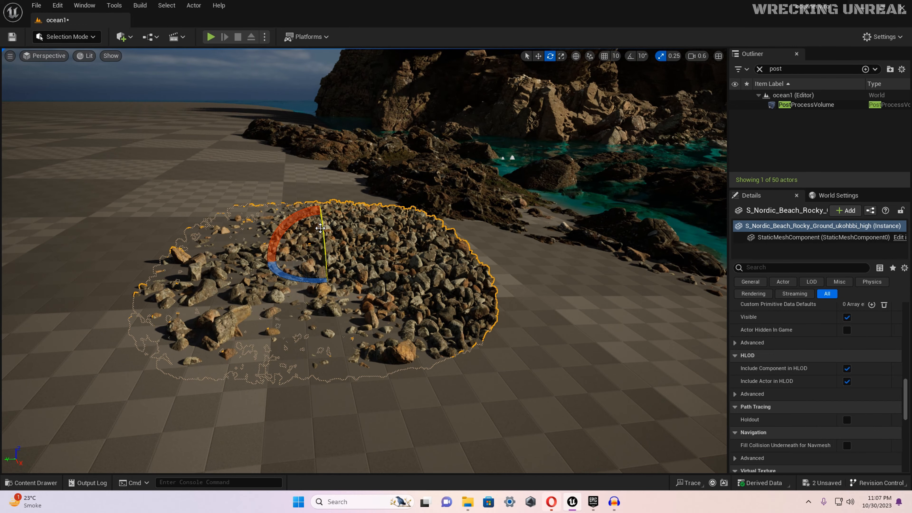
right_click_drag(364, 261, 287, 218)
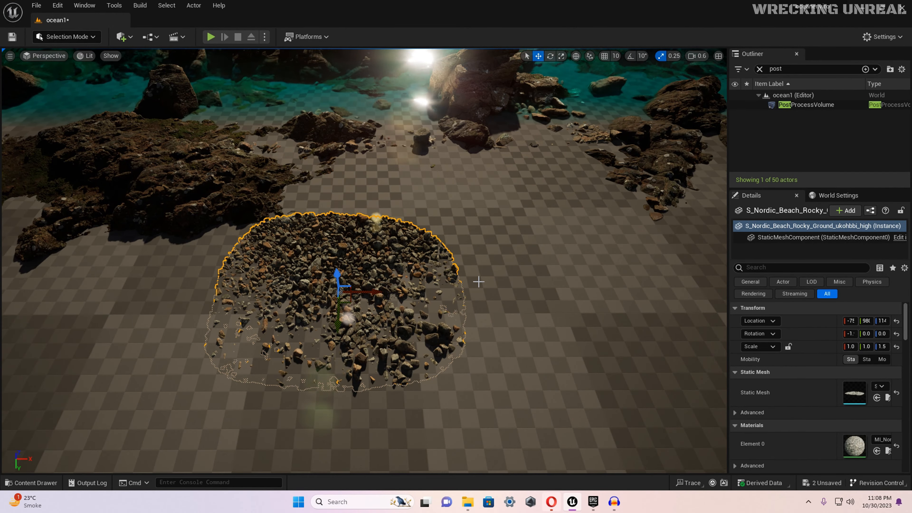
Duplicate the pebble patch twice in an overlapping row along the shore
left_click(479, 281)
left_click(374, 274)
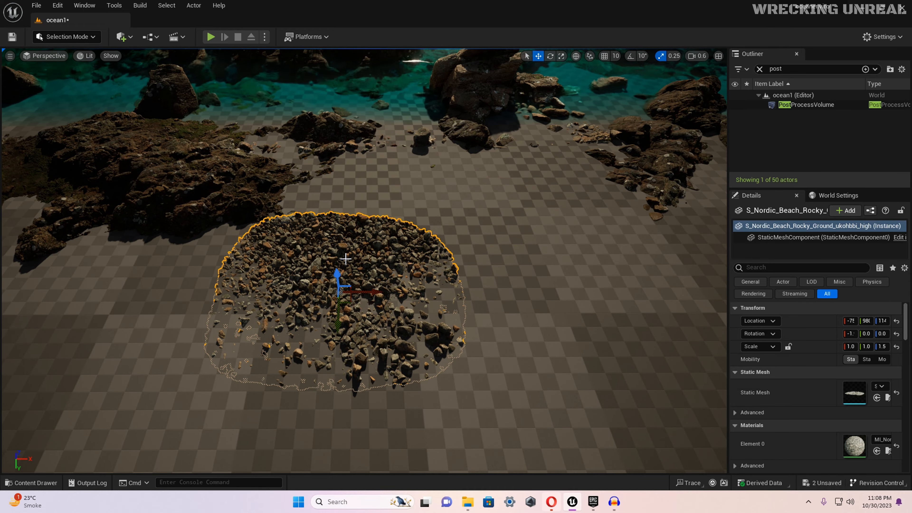
left_click_drag(409, 291, 587, 281, "alt")
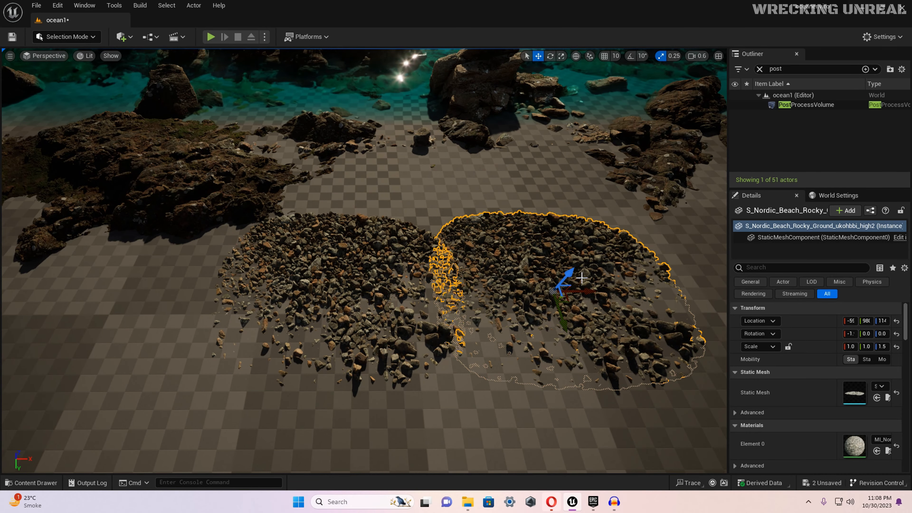
key("f")
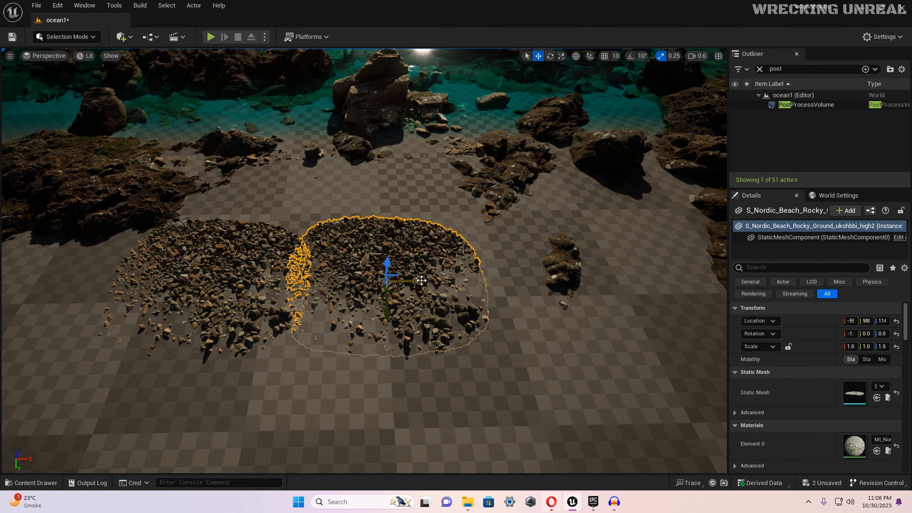
left_click_drag(421, 280, 431, 309, "alt")
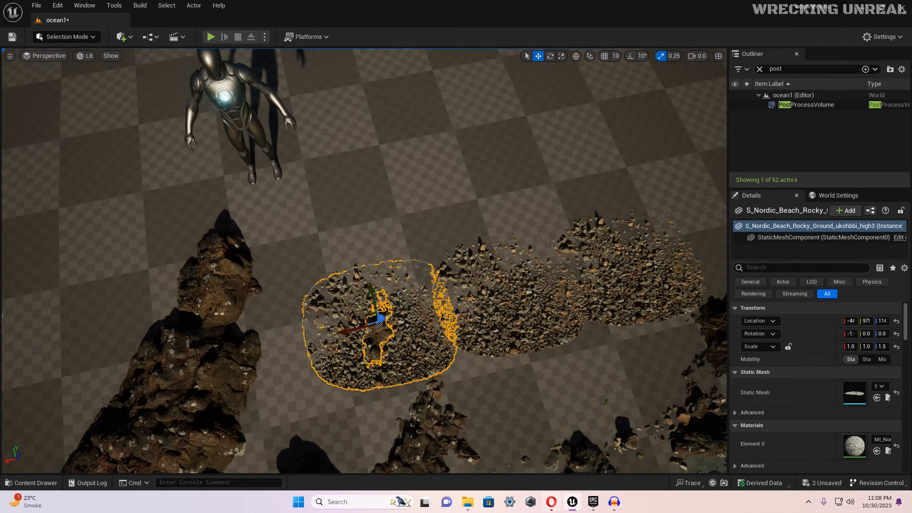
Add more duplicates of the pebble patch around the row to fill the beach between the shoreline rock outcrops
right_click_drag(380, 287, 406, 284)
left_click_drag(275, 294, 206, 297, "alt")
left_click_drag(241, 261, 245, 309)
left_click_drag(212, 344, 675, 232)
left_click_drag(604, 251, 567, 259)
left_click_drag(641, 237, 617, 247)
right_click_drag(617, 246, 426, 281)
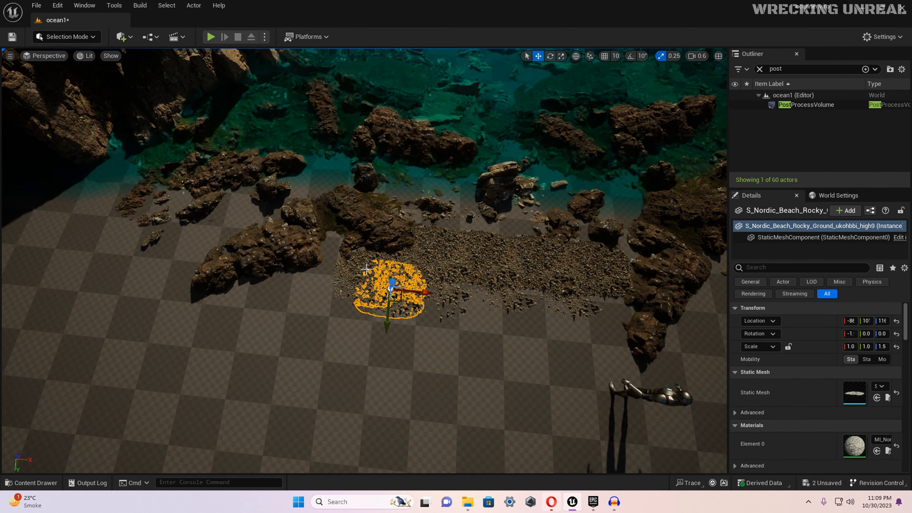
Select several pebble patches together and duplicate them along the shore toward the cliff-side rocks
left_click(366, 269, "ctrl")
left_click(583, 262, "ctrl")
left_click_drag(546, 259, 18, 237, "alt")
left_click_drag(42, 283, 24, 341, "alt")
right_click_drag(25, 342, 15, 339)
left_click_drag(115, 303, 342, 315)
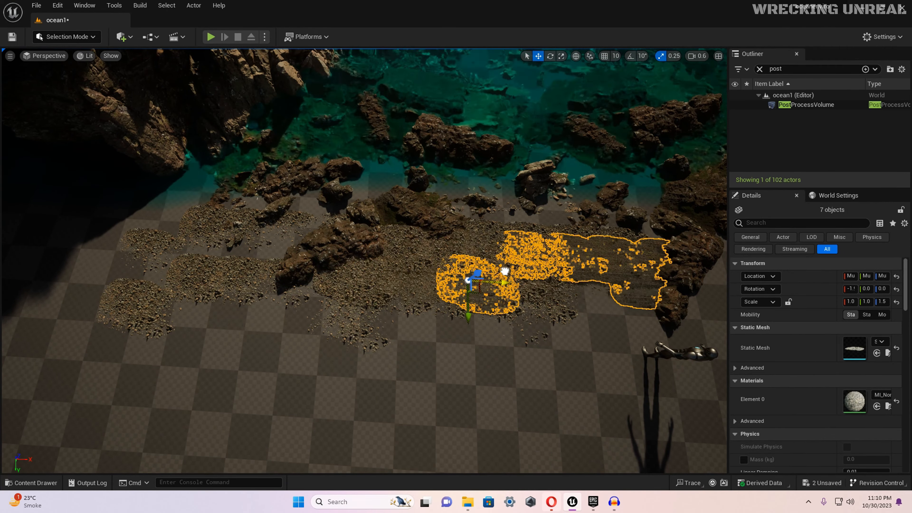
Duplicate the group of seven pebble patches inland and sideways to widen the beach, adjusting each copy's position and height
left_click_drag(470, 324, 471, 411, "alt")
right_click_drag(481, 376, 431, 345)
left_click_drag(373, 276, 220, 312)
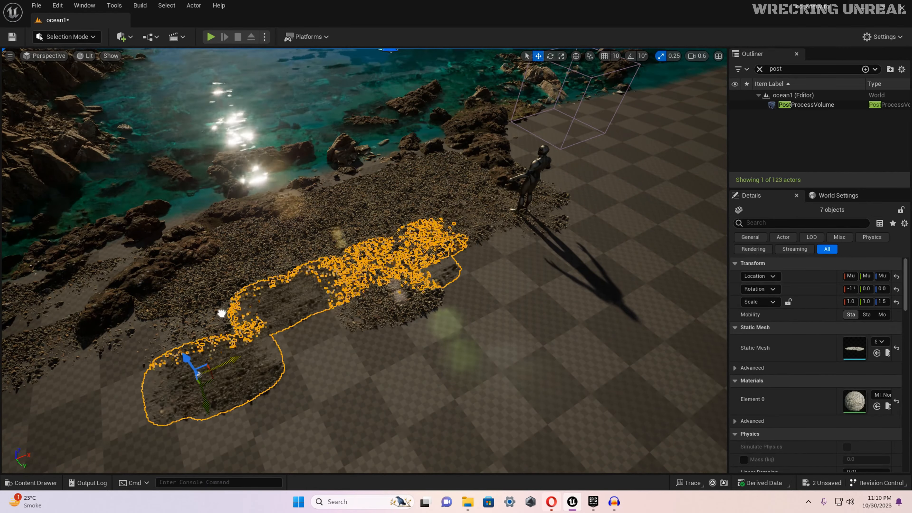
right_click_drag(220, 312, 201, 332)
left_click_drag(303, 349, 138, 363, "alt")
left_click_drag(84, 401, 113, 356)
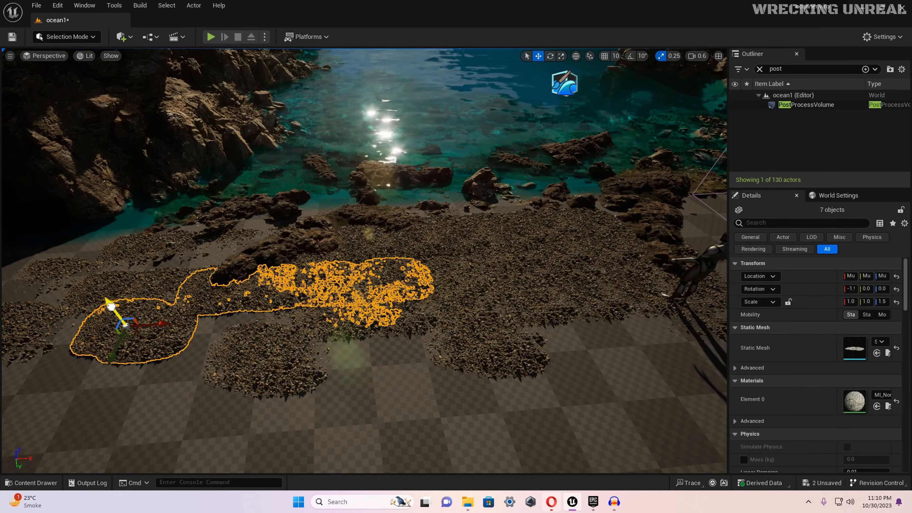
left_click_drag(110, 305, 110, 308)
left_click_drag(160, 327, 115, 260)
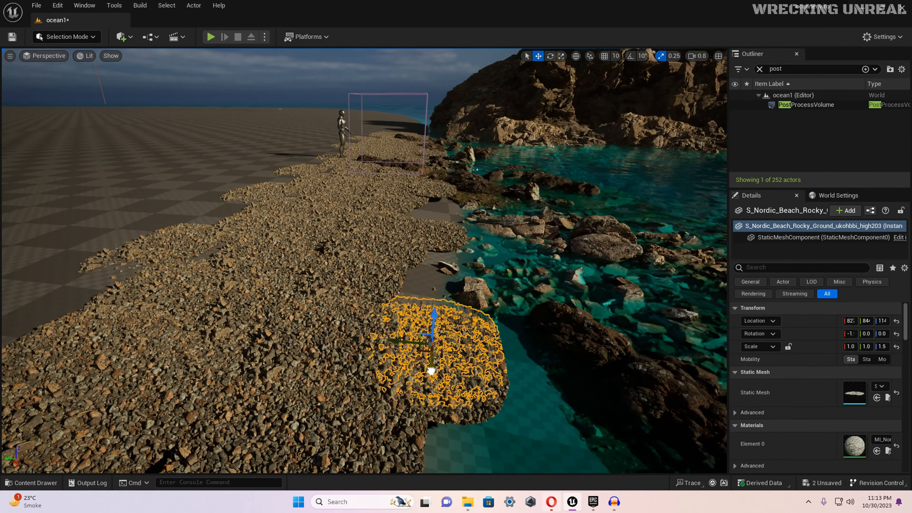
Duplicate single pebble patches along the water's edge to cover the bare ground between the beach and the rocks
left_click_drag(431, 370, 433, 230, "alt")
right_click_drag(431, 234, 446, 273)
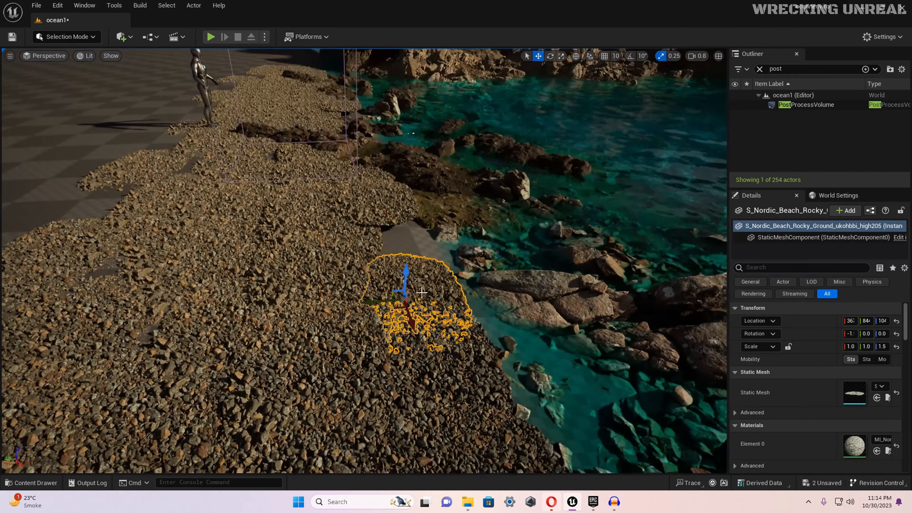
left_click(388, 206)
left_click_drag(376, 187, 376, 188)
left_click(428, 298)
left_click_drag(410, 317, 398, 273, "alt")
right_click_drag(397, 274, 502, 245)
right_click_drag(413, 323, 407, 323)
left_click(414, 324)
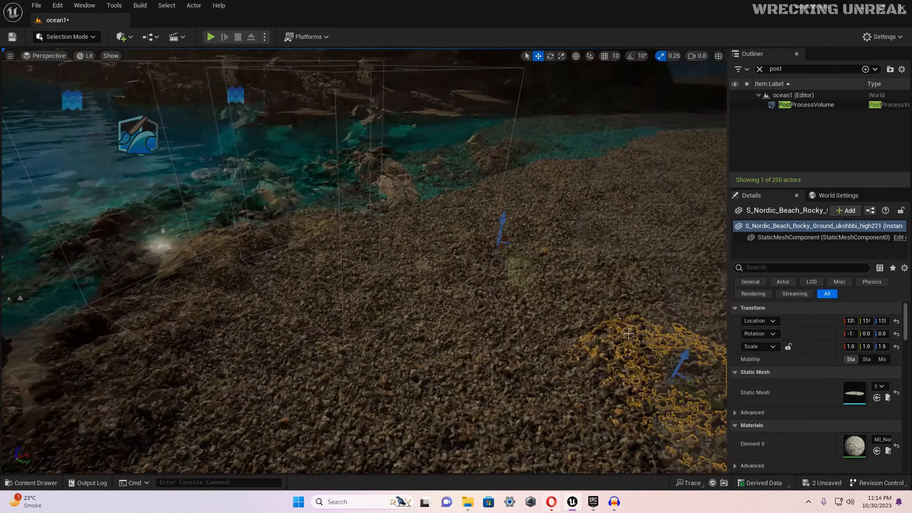
Inspect the pebble beach's coverage and reframe the inlet from behind the mannequin
left_click(503, 223)
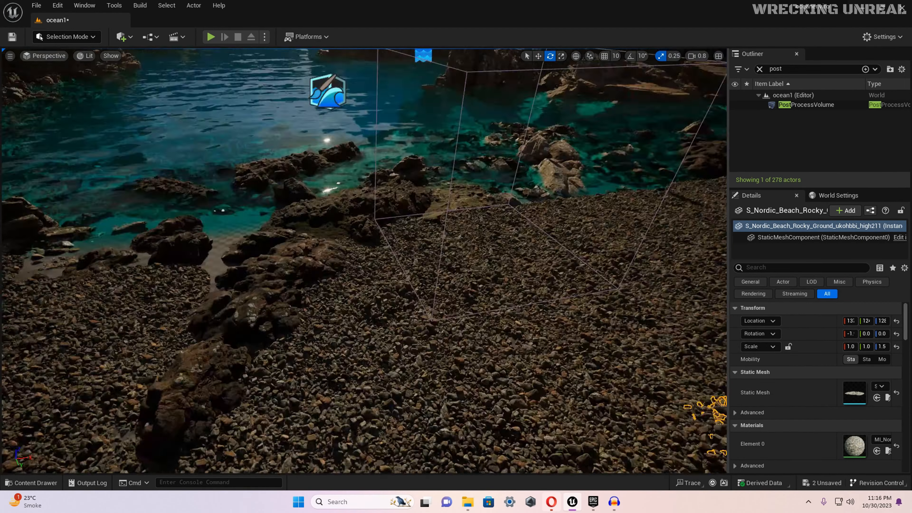
right_click_drag(512, 303, 403, 286)
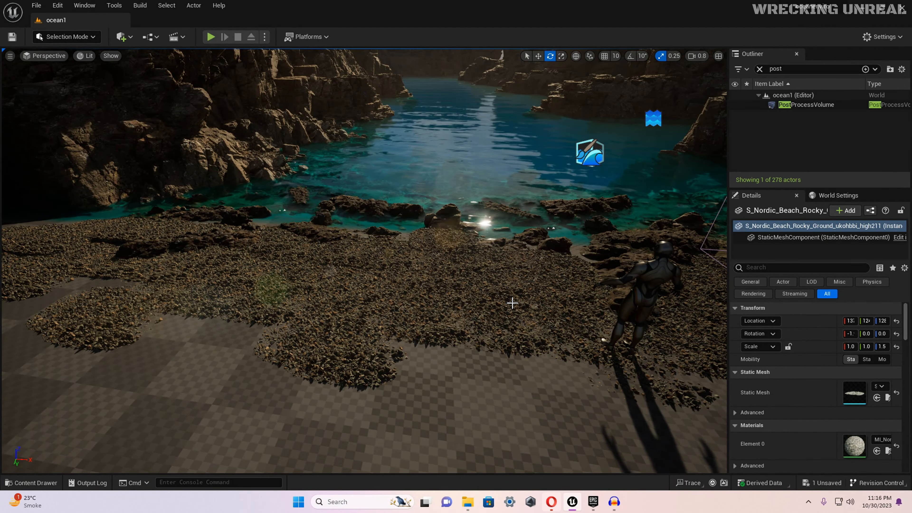
right_click_drag(464, 264, 546, 265)
key("w")
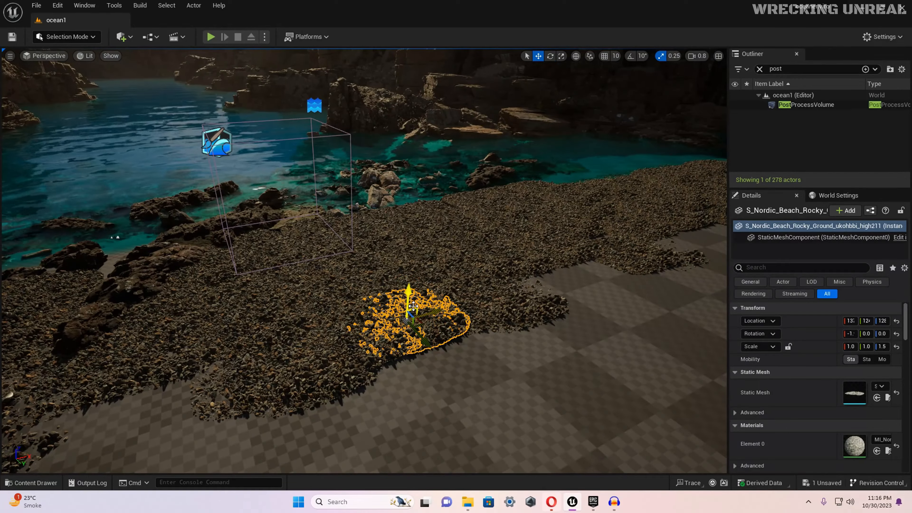
right_click_drag(335, 273, 292, 251)
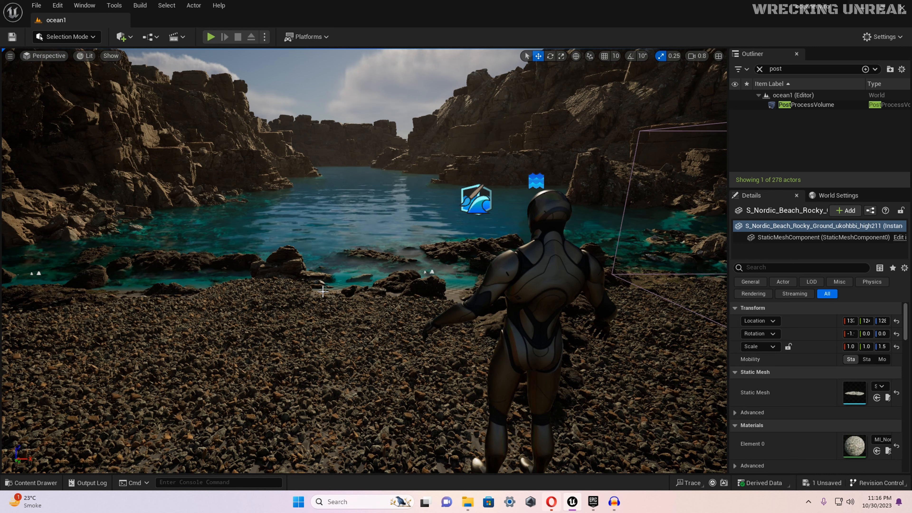
Place the S_Nordic_Beach_Rocks_vepkcelqx_high_Var2 rock cluster on the pebbles beside the mannequin and rotate it about its vertical axis
key("ctrl+space")
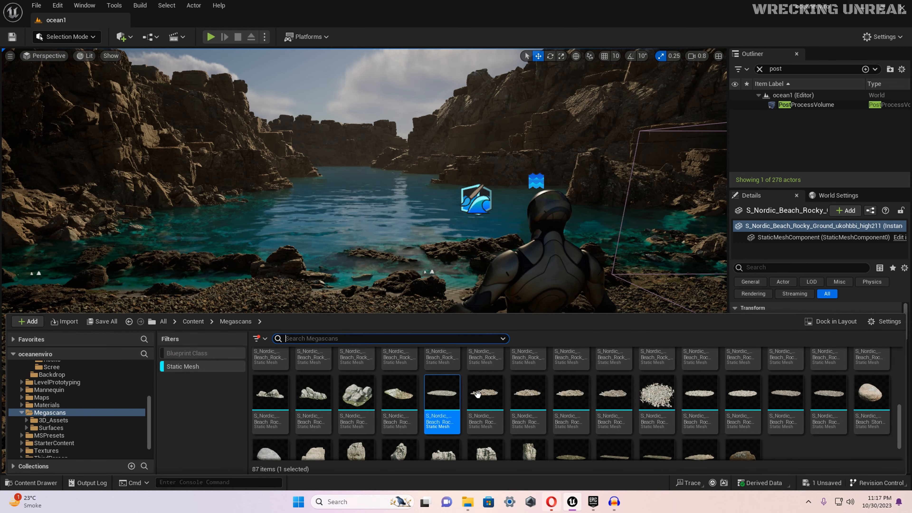
scroll(395, 417, "up", 2)
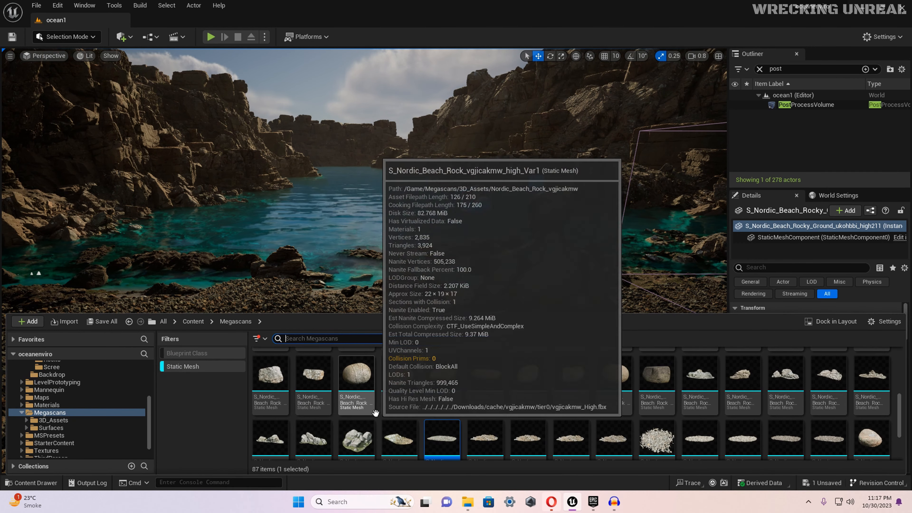
left_click_drag(357, 438, 305, 330)
key("e")
key("w")
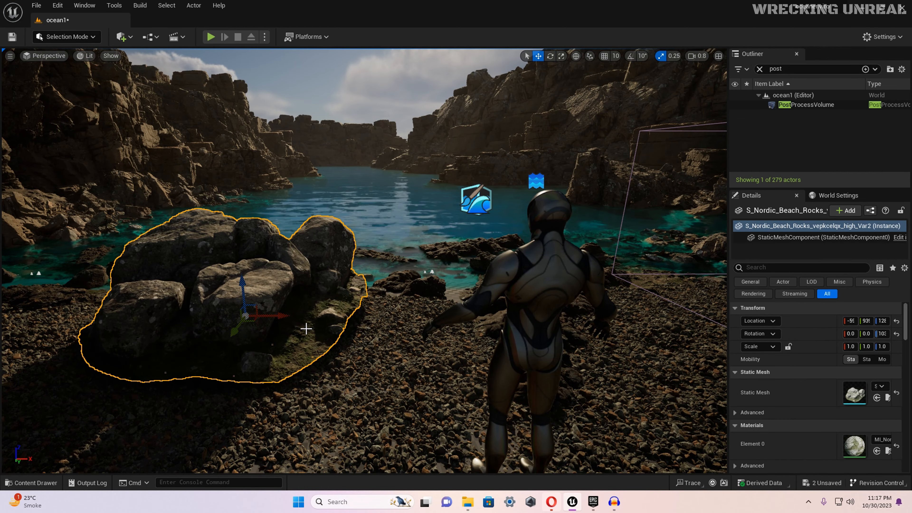
Scale the rock cluster uniformly to 0.5 and lower it into the pebbles near the waterline
key("f")
left_click_drag(430, 299, 426, 300)
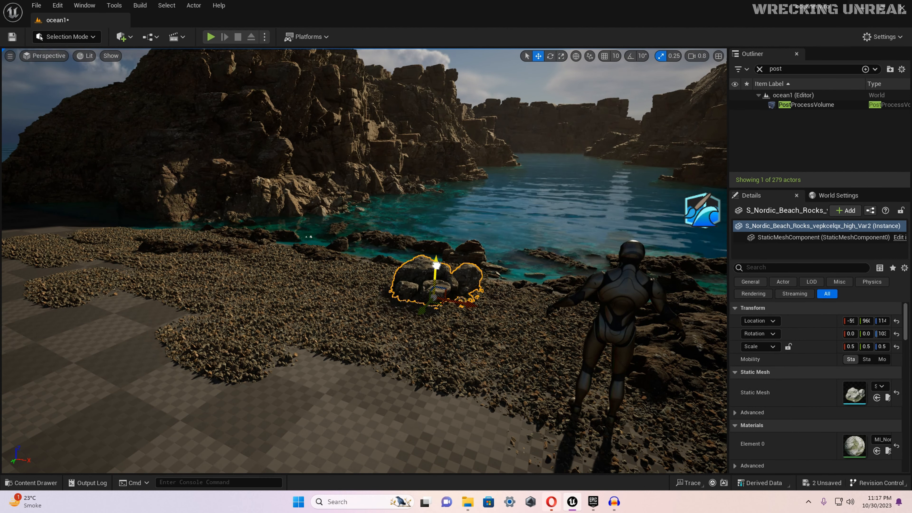
key("w")
right_click_drag(435, 266, 467, 274)
Duplicate the rock cluster to the mannequin's other side, rotate the copy to about 40 degrees in Z, and sink it into the pebbles
key("s")
key("w")
key("s")
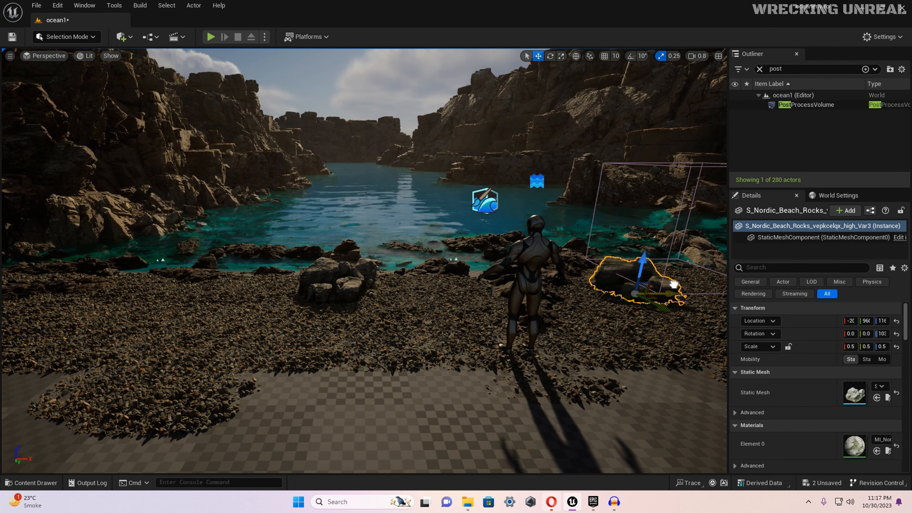
key("e")
left_click_drag(690, 292, 618, 277)
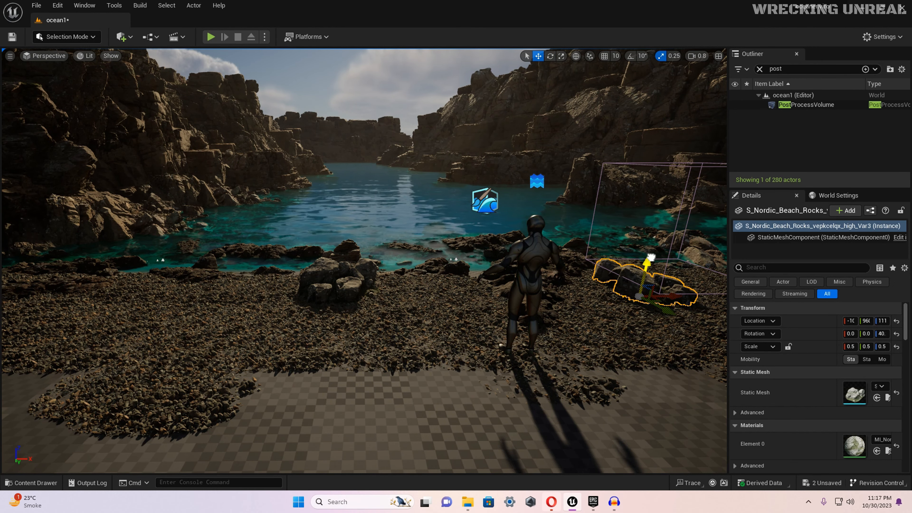
Place the S_Nordic_Beach_Rock_vgjjdb1mw_high_Var1 static mesh on the open pebbles beside the larger rock cluster
left_click(591, 309)
right_click_drag(591, 309, 595, 310)
key("ctrl+space")
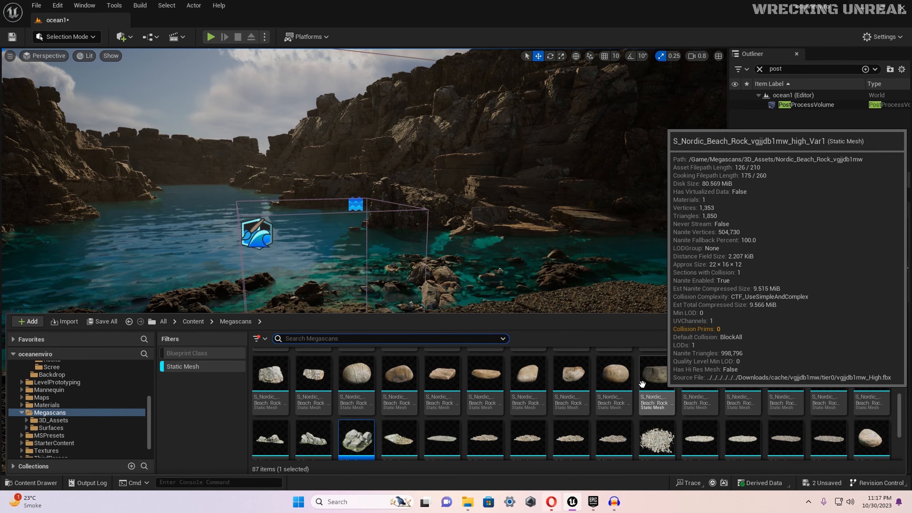
left_click_drag(657, 376, 501, 351)
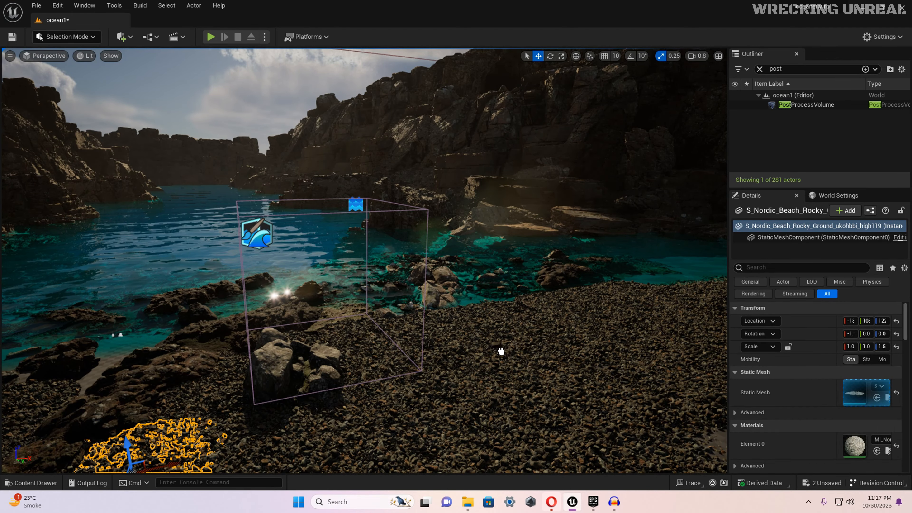
scroll(501, 350, "up", 3)
mouse_move(501, 350)
right_mouse_down()
mouse_move(520, 362)
mouse_move(497, 350)
right_mouse_up()
scroll(497, 343, "down", 3)
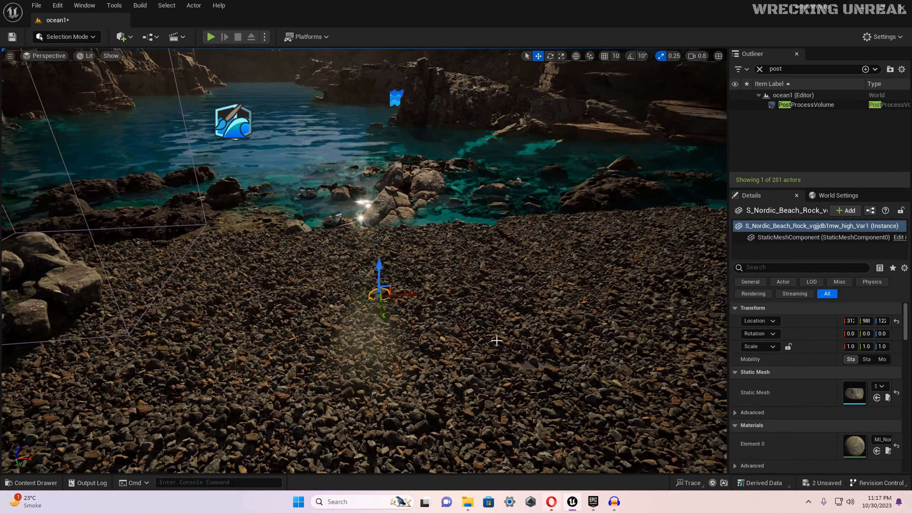
Scale the small beach rock up to slightly more than twice its original size
key("e")
key("r")
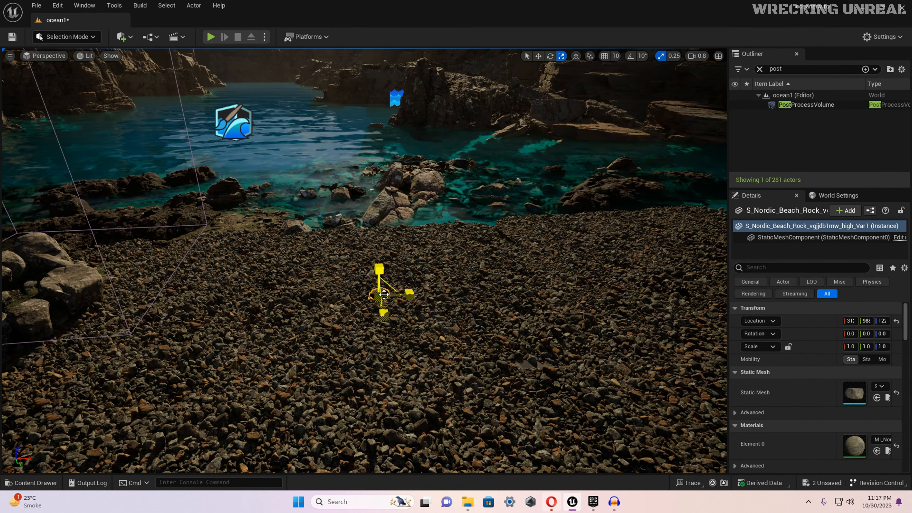
left_click_drag(382, 297, 398, 284)
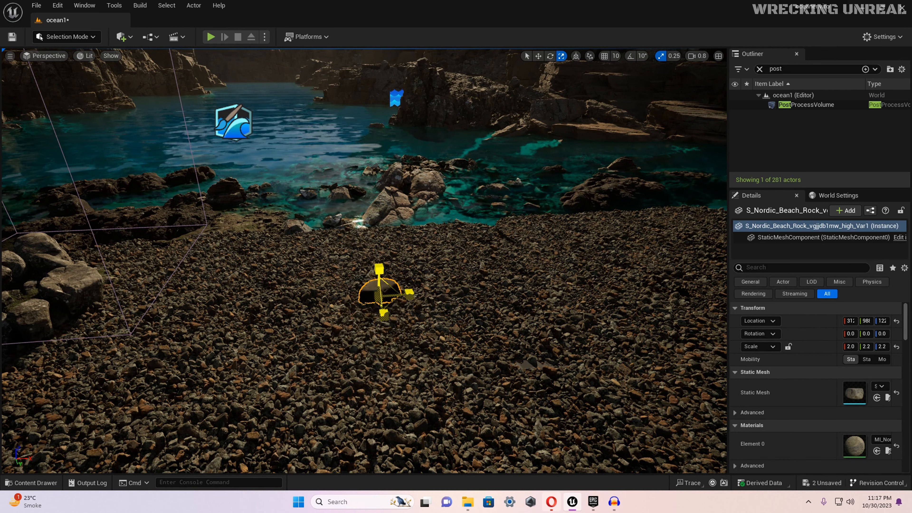
key("w")
right_click_drag(398, 291, 386, 291)
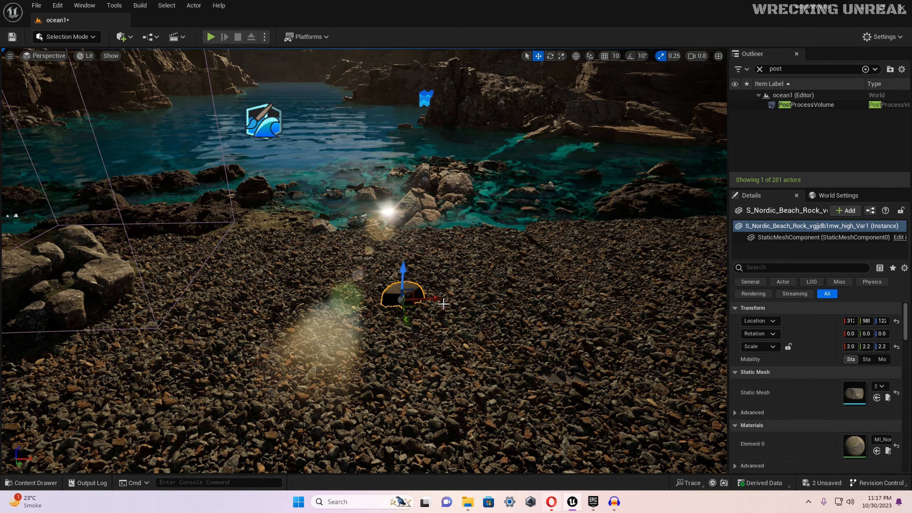
Duplicate the small beach rock, setting copies into the pebbles near the waterline and on the mannequin's other side
left_click_drag(398, 290, 620, 245, "alt")
left_click_drag(588, 215, 587, 225)
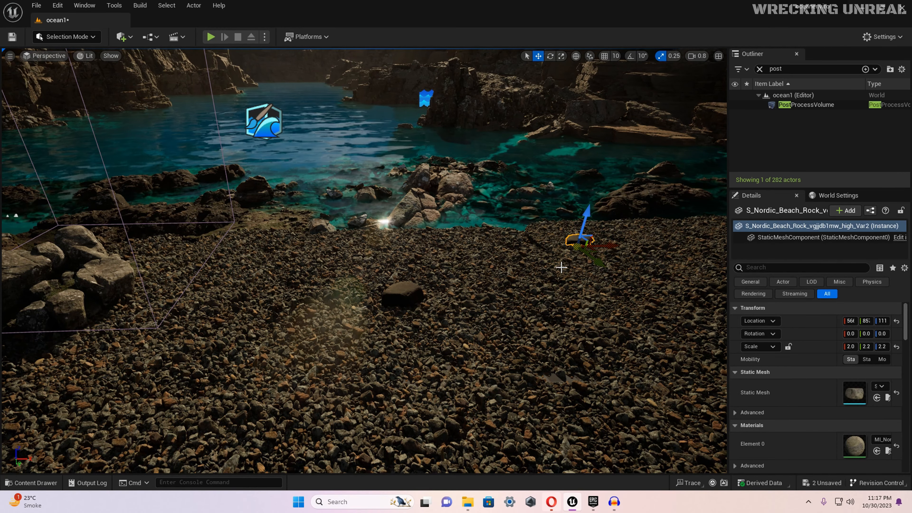
right_click_drag(540, 267, 466, 259)
left_click_drag(588, 235, 131, 282)
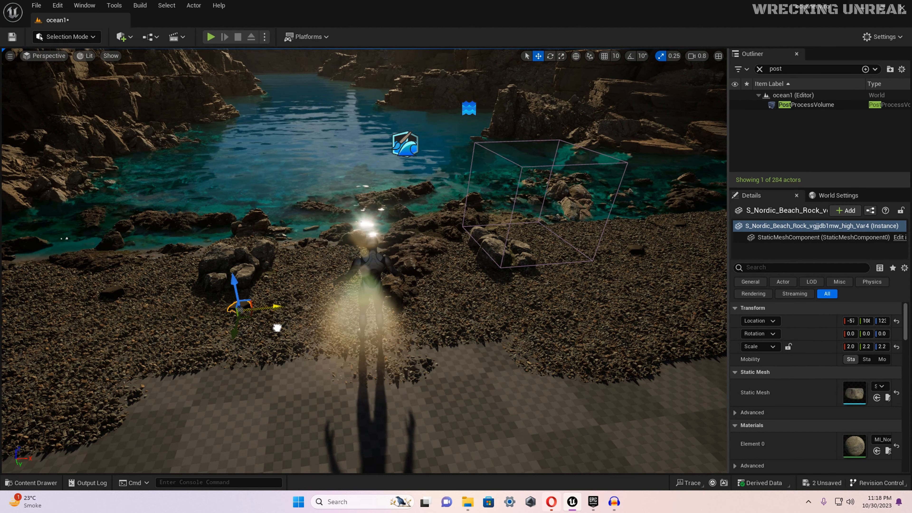
left_click(250, 324)
right_click_drag(250, 324, 296, 330)
Duplicate a pebble ground patch over the bare ground between the waterline rocks, tilting the copies to follow the shore
left_click(463, 316)
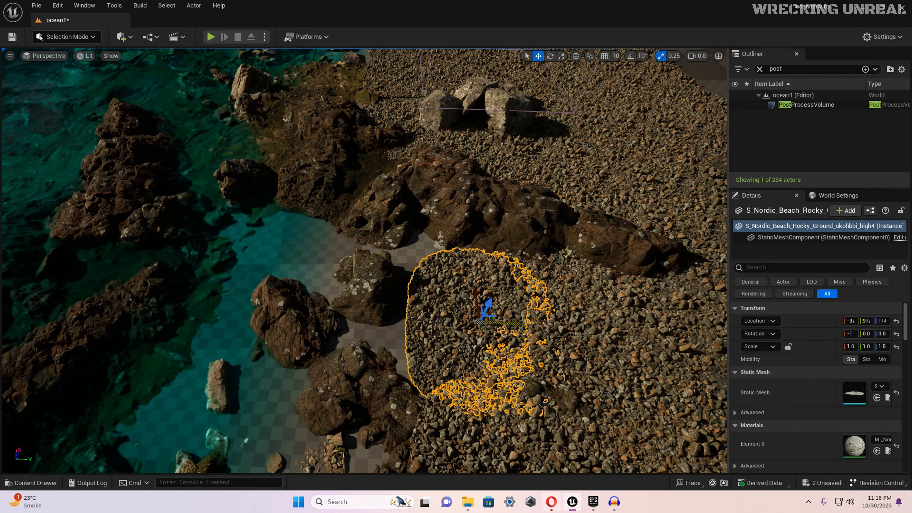
left_click_drag(494, 322, 371, 310, "alt")
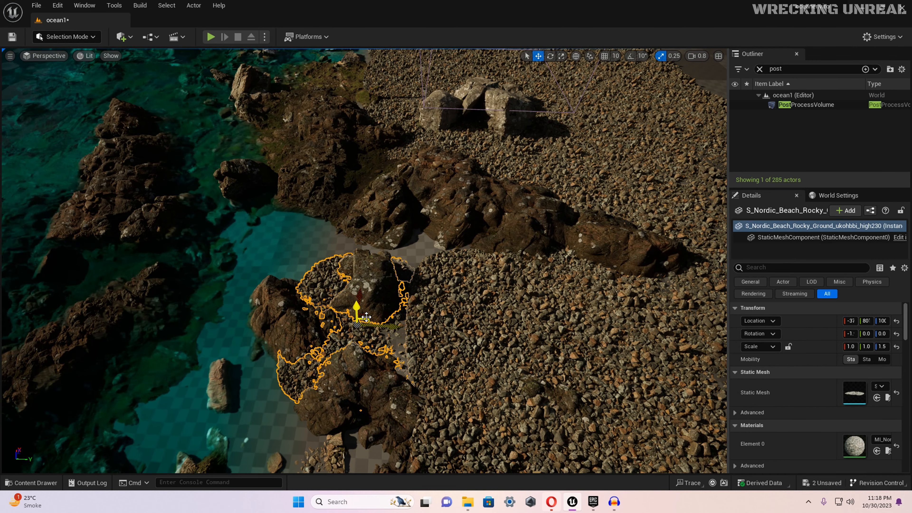
key("e")
key("w")
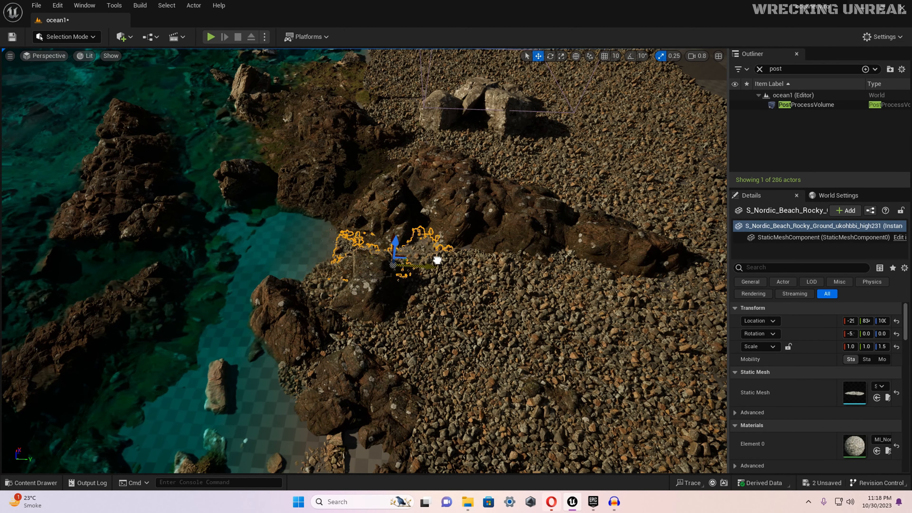
left_click_drag(437, 260, 439, 259)
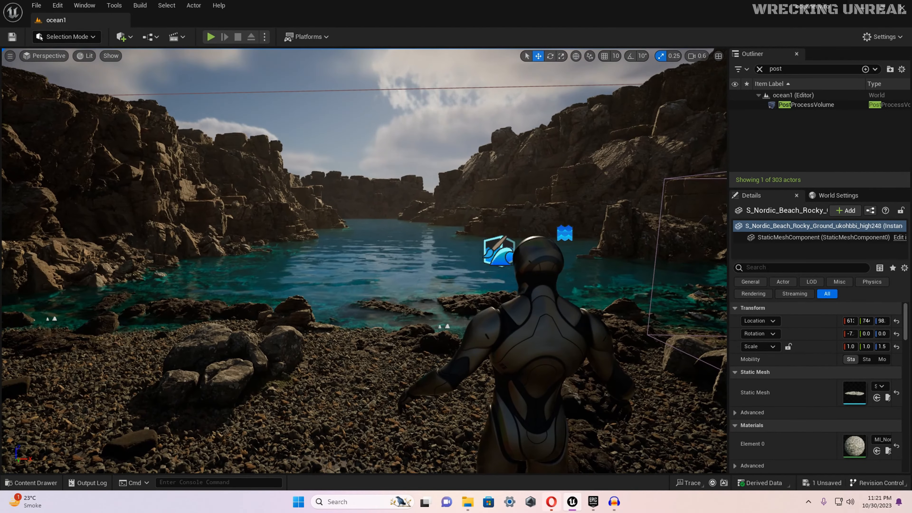
Examine the dressed beach, its rocks and the inlet from several viewpoints behind the mannequin
mouse_move(238, 393)
right_mouse_down()
mouse_move(238, 405)
mouse_move(241, 391)
right_mouse_up()
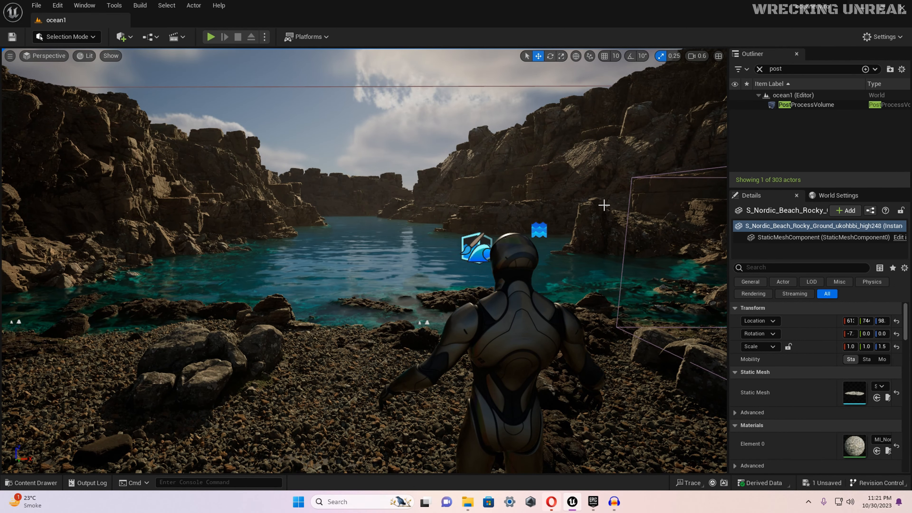
right_click_drag(150, 281, 121, 288)
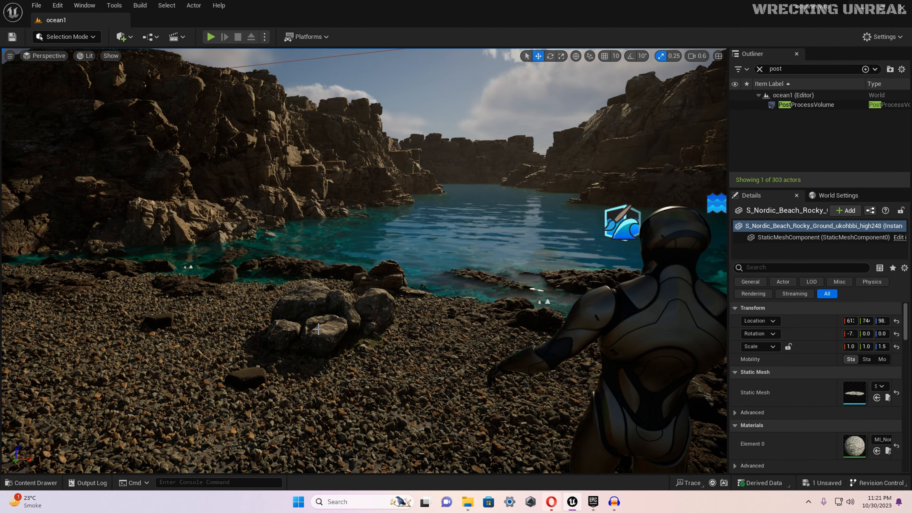
key("s")
right_click_drag(221, 373, 252, 372)
key("d")
key("w")
key("a")
key("s")
key("d")
key("a")
key("d")
key("w")
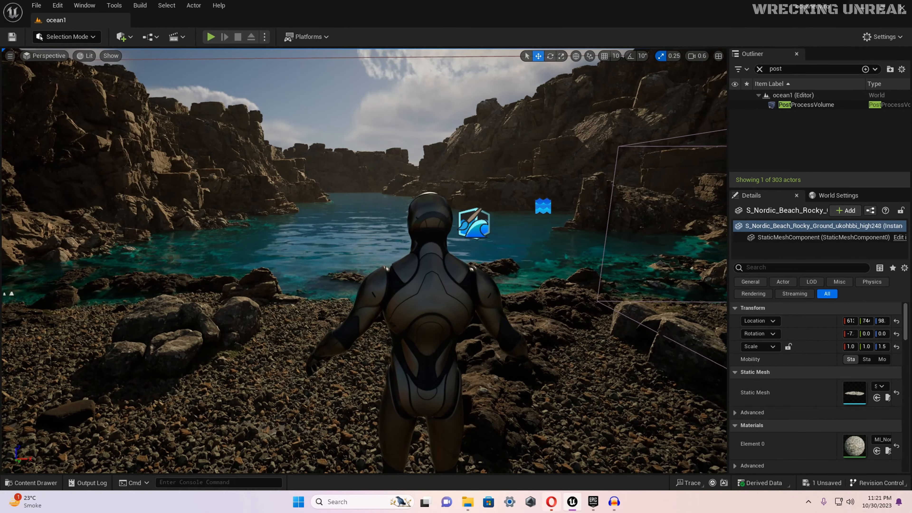
Clear the selection and rotate the sun so that direct daylight brightens the cliffs, water and pebble beach
left_click(341, 181)
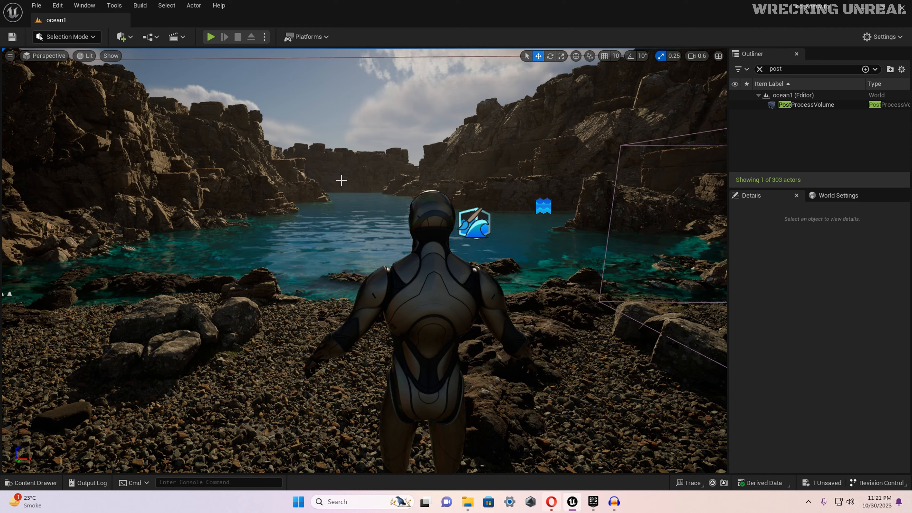
key("ctrl+l")
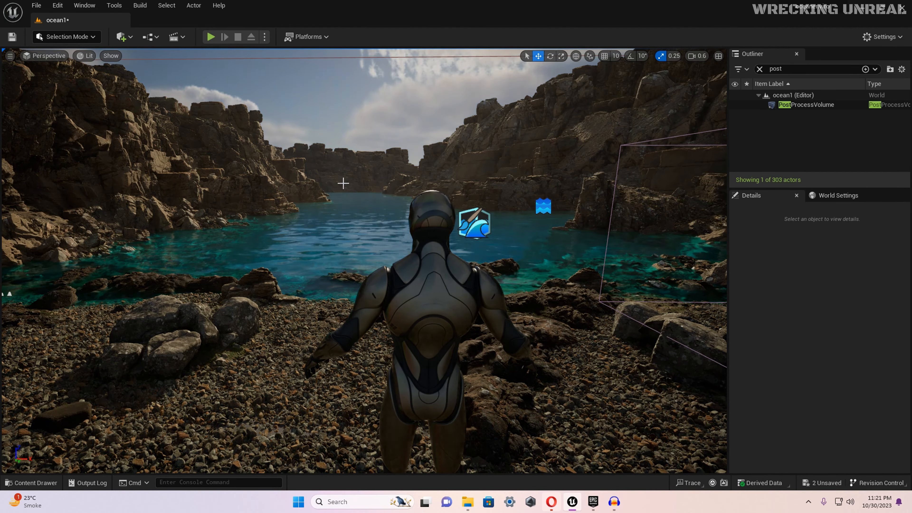
key("ctrl+l")
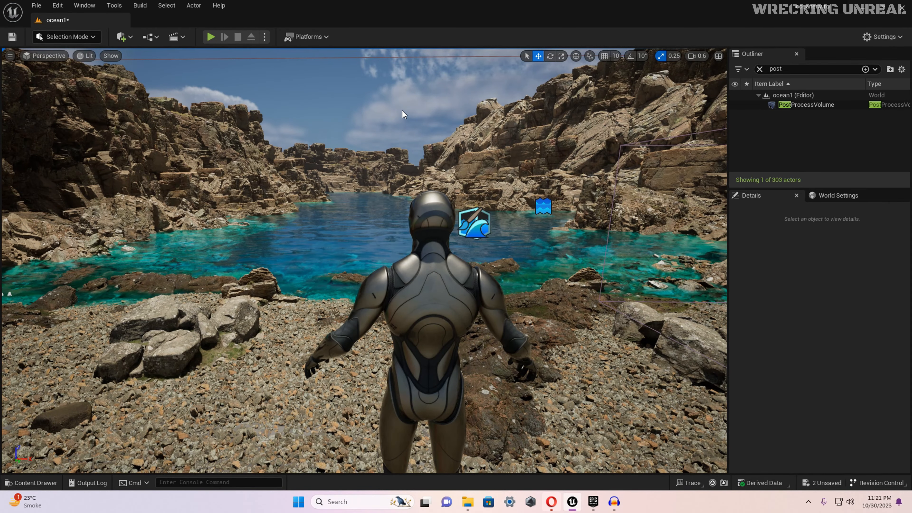
Examine the brightly lit inlet and beach while moving around the mannequin
mouse_move(354, 150)
right_mouse_down()
mouse_move(352, 179)
mouse_move(359, 100)
mouse_move(360, 144)
mouse_move(350, 112)
mouse_move(273, 97)
mouse_move(277, 114)
mouse_move(373, 108)
mouse_move(284, 105)
mouse_move(276, 113)
mouse_move(357, 120)
mouse_move(356, 133)
mouse_move(332, 133)
mouse_move(338, 149)
mouse_move(343, 134)
mouse_move(366, 133)
mouse_move(365, 171)
mouse_move(364, 139)
mouse_move(341, 95)
mouse_move(332, 111)
mouse_move(305, 121)
mouse_move(406, 111)
mouse_move(402, 97)
mouse_move(370, 82)
mouse_move(382, 100)
mouse_move(375, 120)
mouse_move(355, 131)
mouse_move(356, 115)
mouse_move(354, 151)
right_mouse_up()
key("w")
key("s")
key("s")
key("w")
key("s")
key("w")
key("d")
key("s")
key("a")
key("d")
key("d")
key("s")
key("w")
key("a")
key("a")
key("w")
key("d")
key("s")
key("a")
key("a")
key("w")
key("s")
key("w")
key("d")
key("s")
key("s")
key("w")
key("s")
key("w")
key("s")
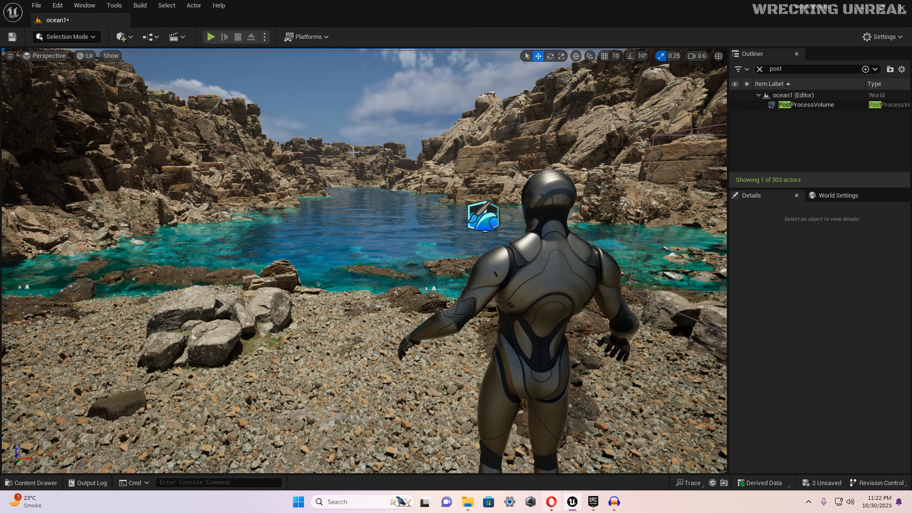